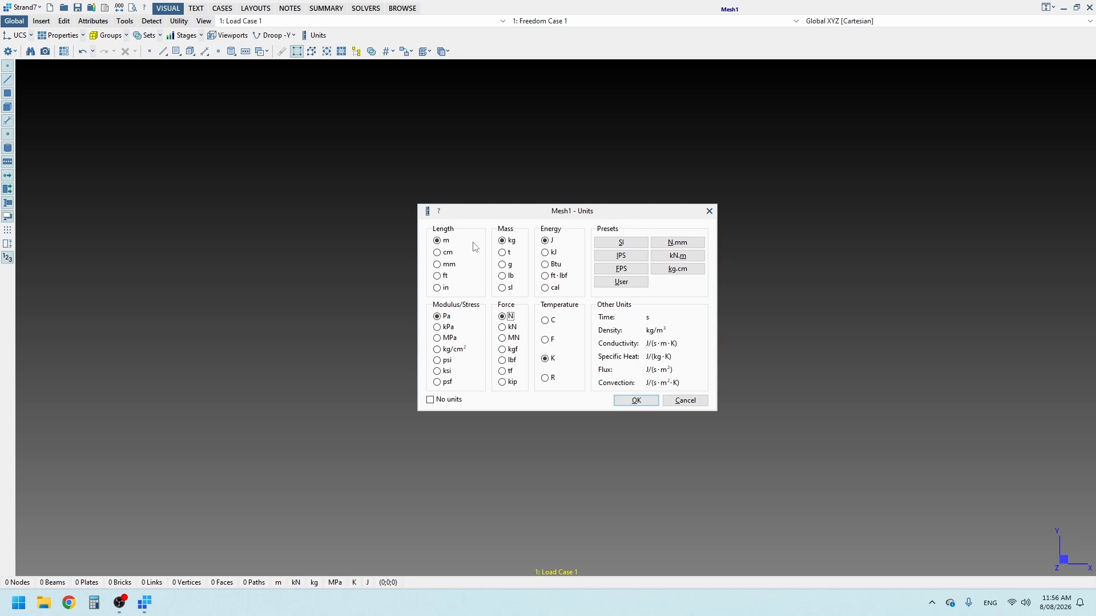
Step: Set the model units to MPa for stress and kN for force
{"action": "left_click", "coordinate": [447, 338]}
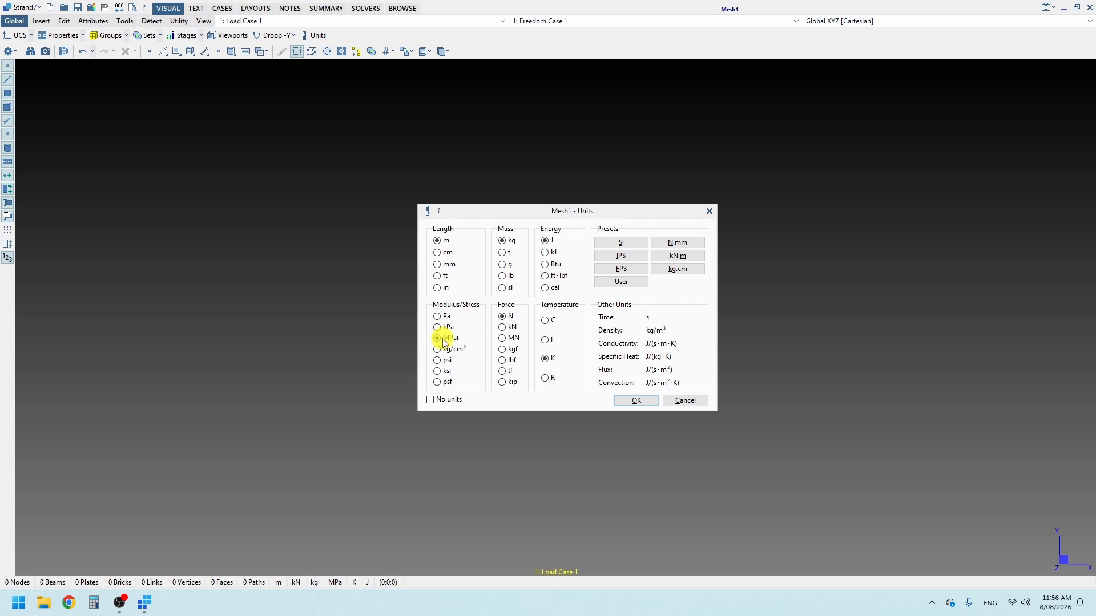
{"action": "left_click", "coordinate": [507, 328]}
{"action": "left_click", "coordinate": [635, 401]}
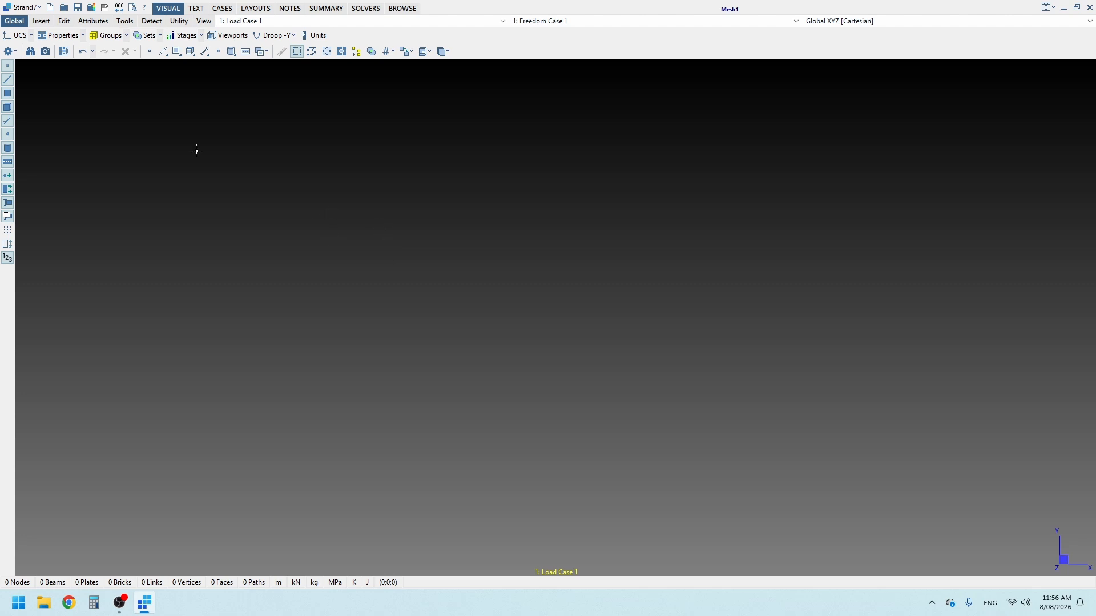
Step: Turn off the gradient background for both the pre-processing and post-processing views
{"action": "left_click", "coordinate": [10, 52]}
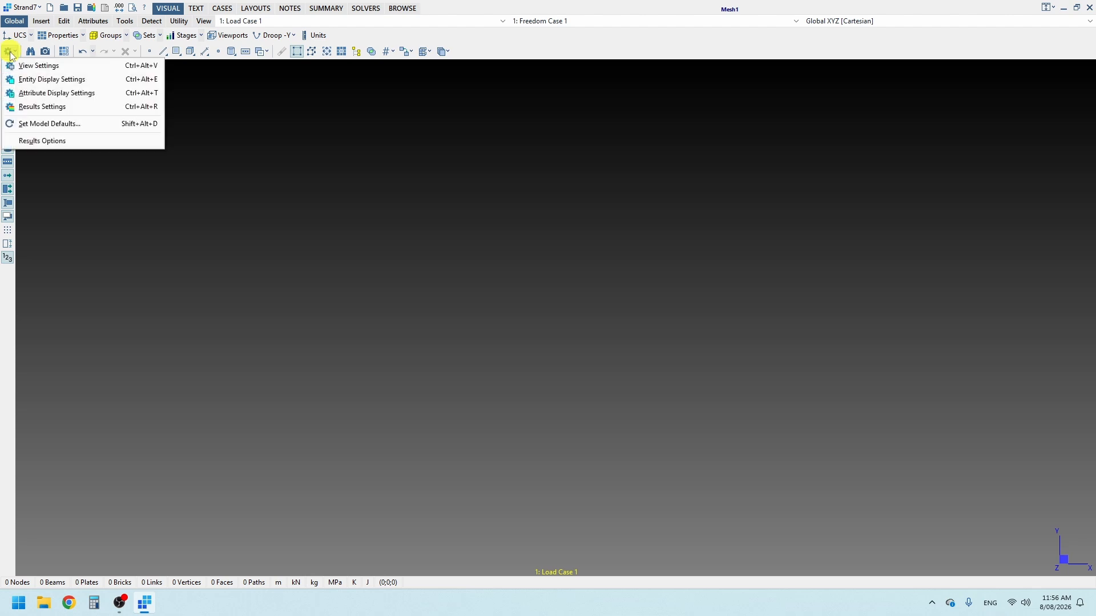
{"action": "left_click", "coordinate": [26, 66]}
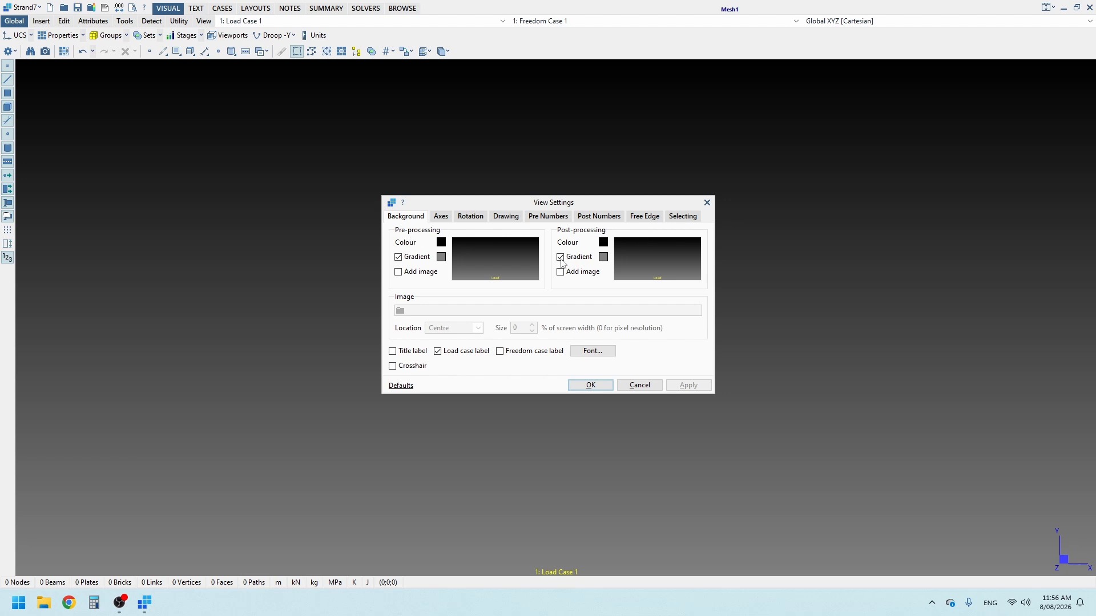
{"action": "left_click", "coordinate": [560, 258]}
{"action": "left_click", "coordinate": [399, 257]}
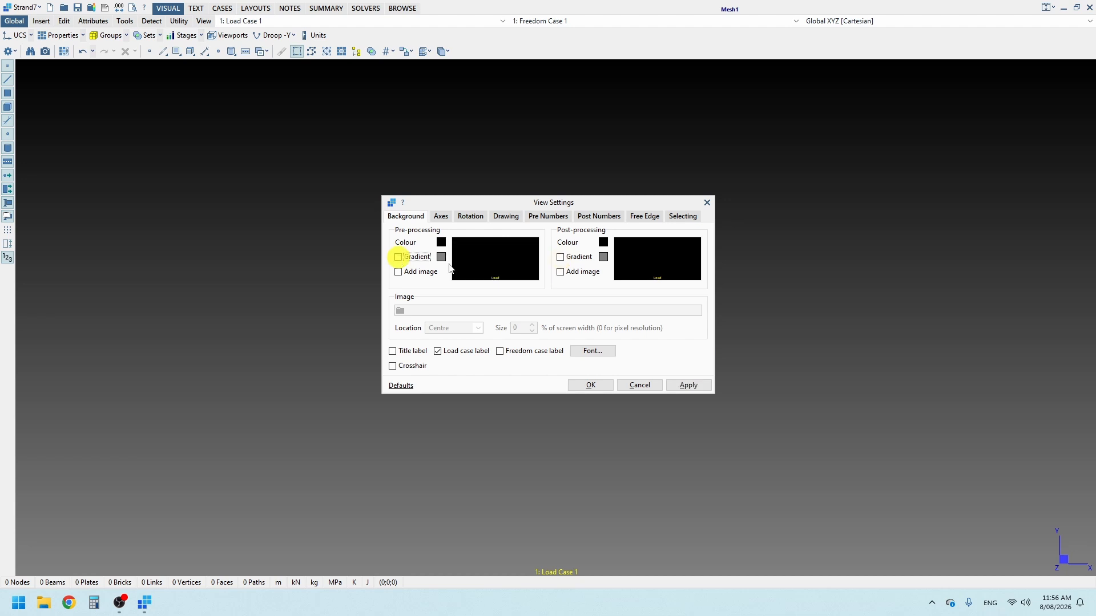
{"action": "left_click", "coordinate": [591, 386]}
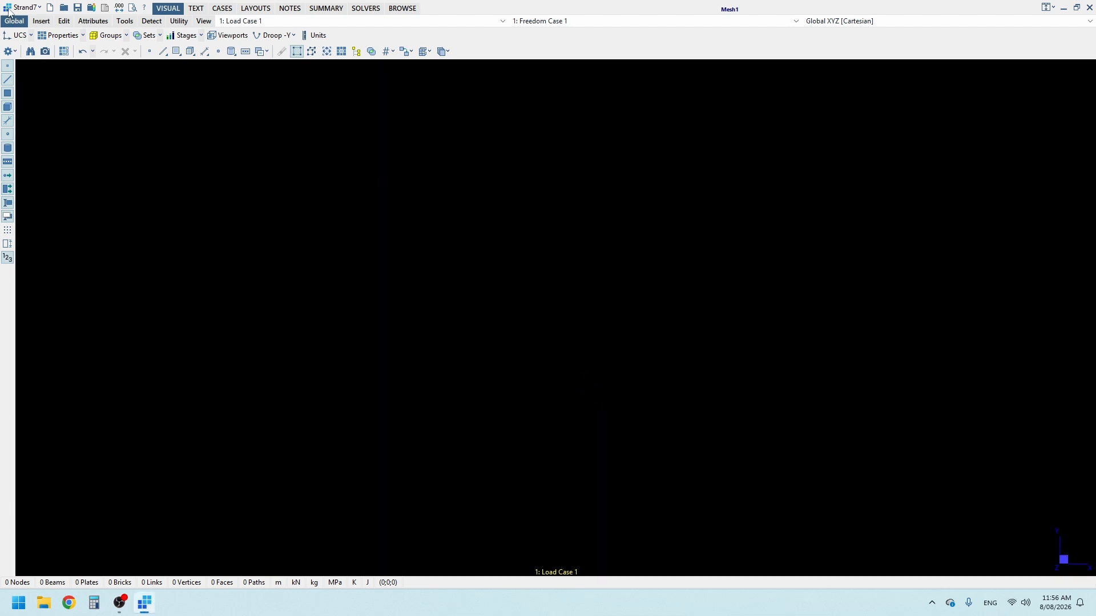
Step: Set the middle mouse button to pan in the 2D mouse preferences for the visual tab
{"action": "left_click", "coordinate": [39, 9]}
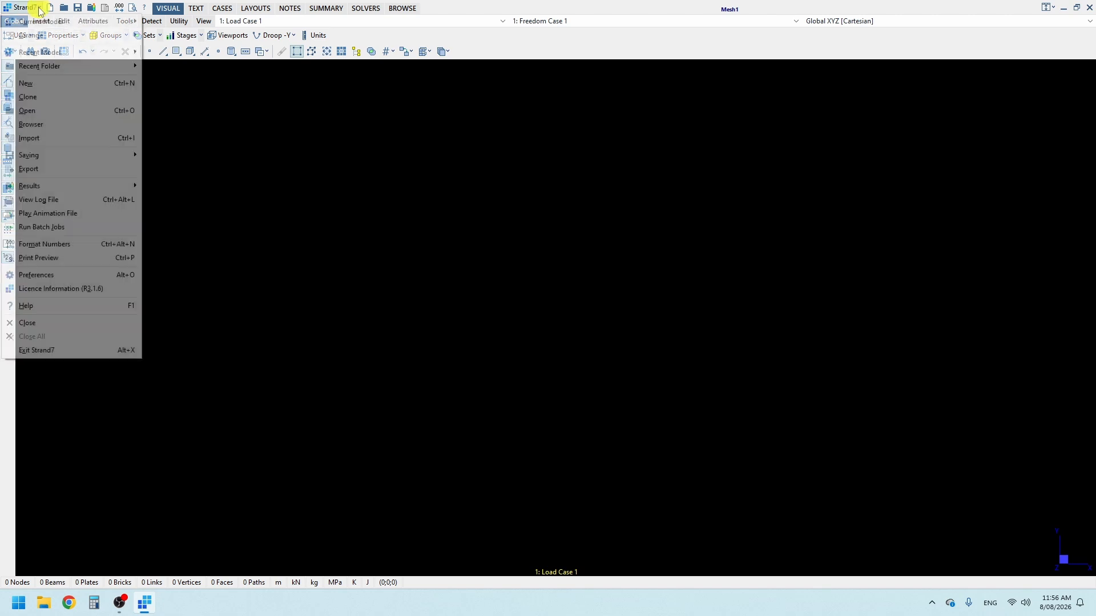
{"action": "left_click", "coordinate": [69, 277]}
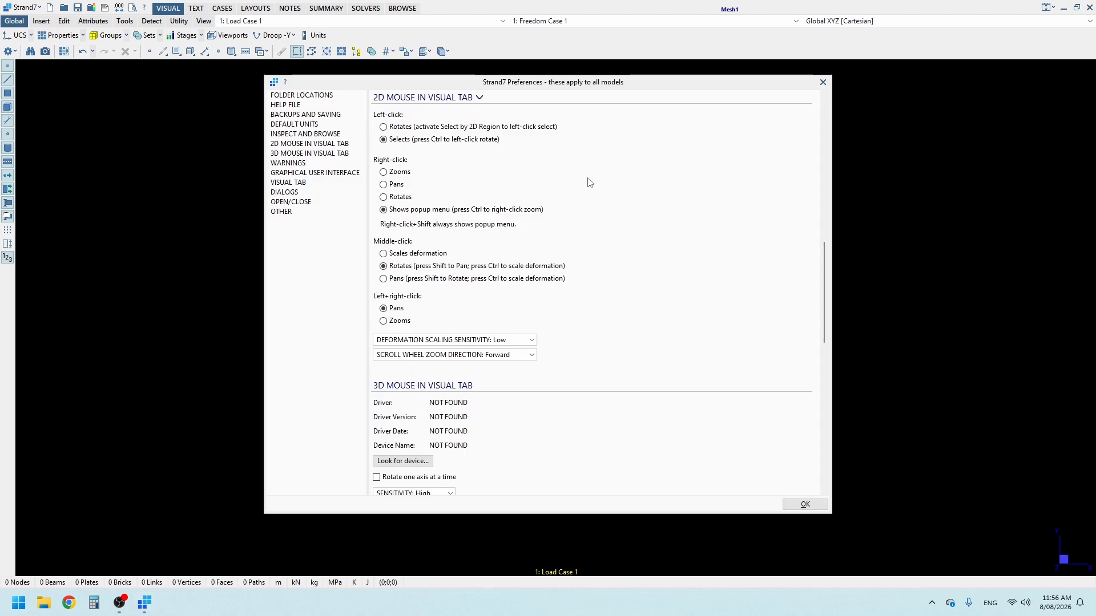
{"action": "left_click", "coordinate": [292, 145]}
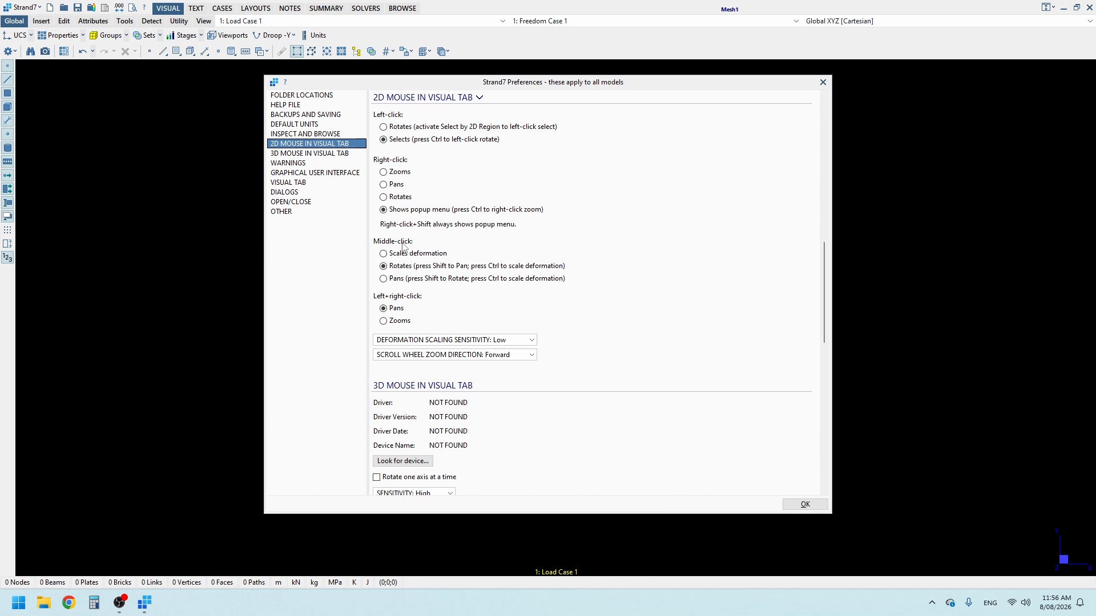
{"action": "left_click", "coordinate": [385, 280]}
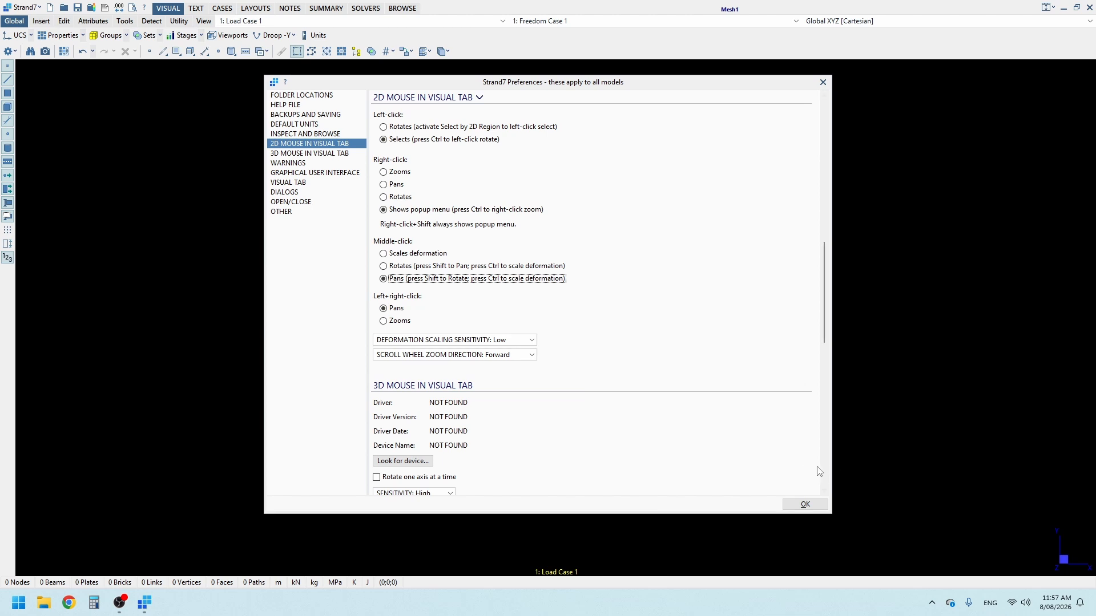
{"action": "left_click", "coordinate": [802, 504]}
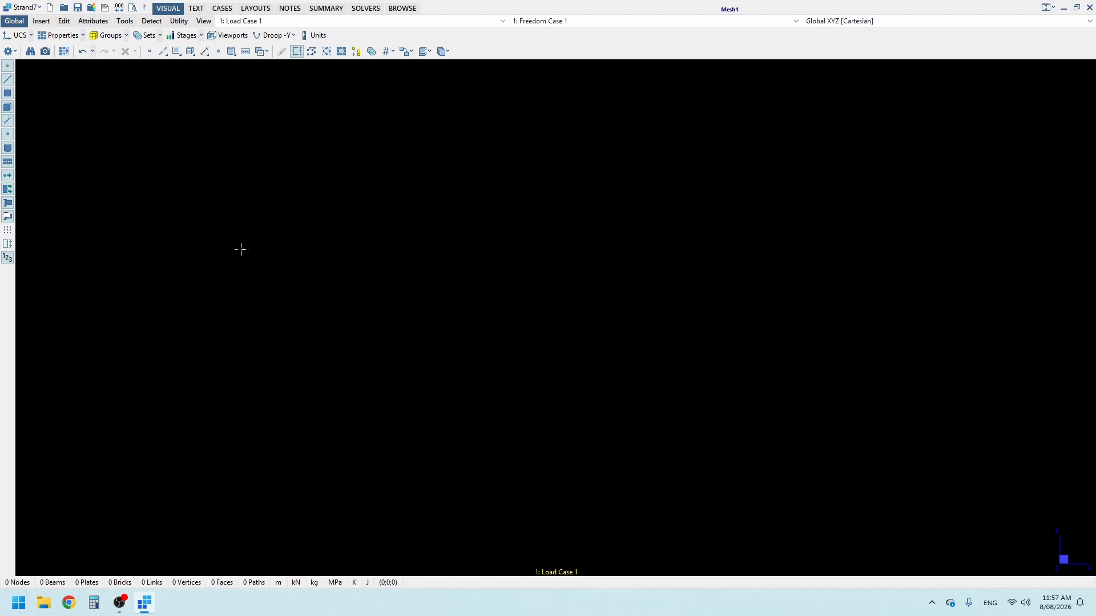
Step: Set the node symbol size to 5 and label nodes with their node numbers
{"action": "left_click", "coordinate": [10, 52]}
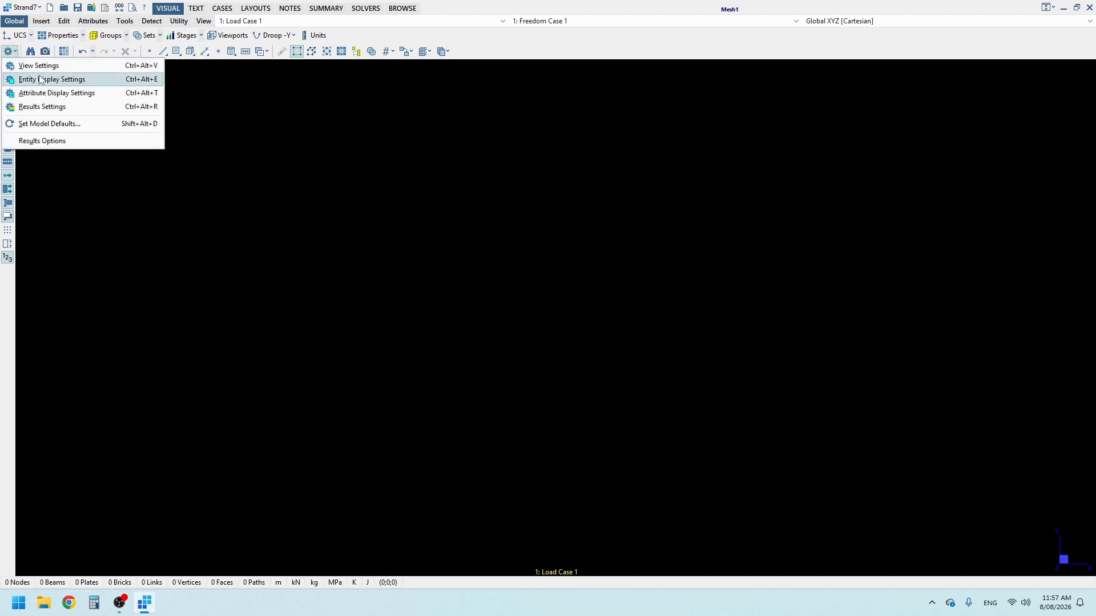
{"action": "left_click", "coordinate": [78, 80]}
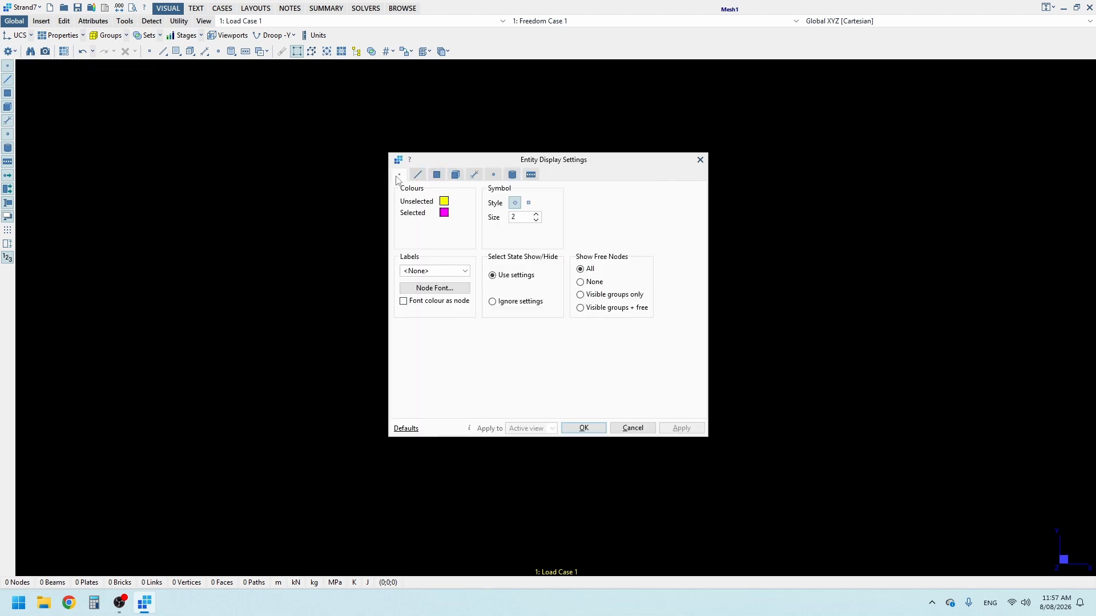
{"action": "left_click", "coordinate": [536, 215]}
{"action": "left_click", "coordinate": [536, 215]}
{"action": "left_click", "coordinate": [537, 216]}
{"action": "left_click", "coordinate": [539, 217]}
{"action": "left_click", "coordinate": [448, 273]}
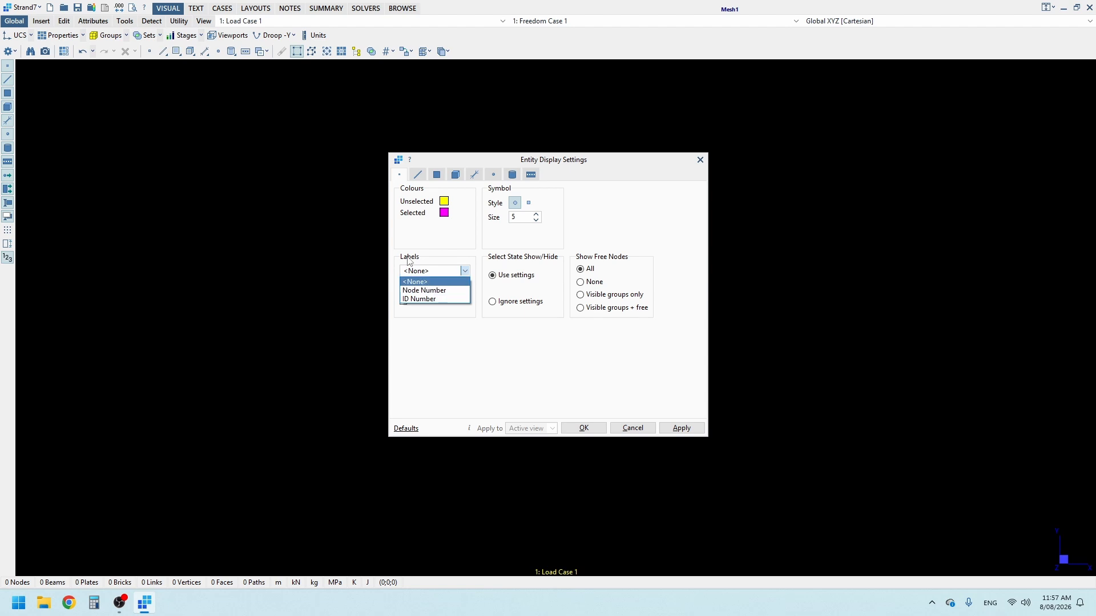
{"action": "left_click", "coordinate": [440, 292]}
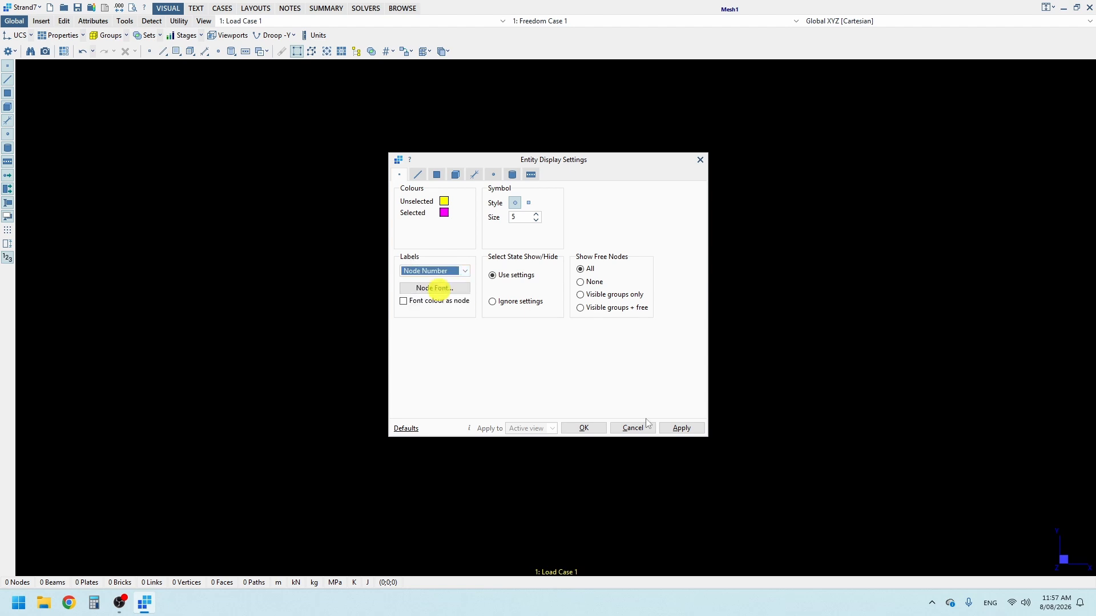
{"action": "left_click", "coordinate": [584, 429]}
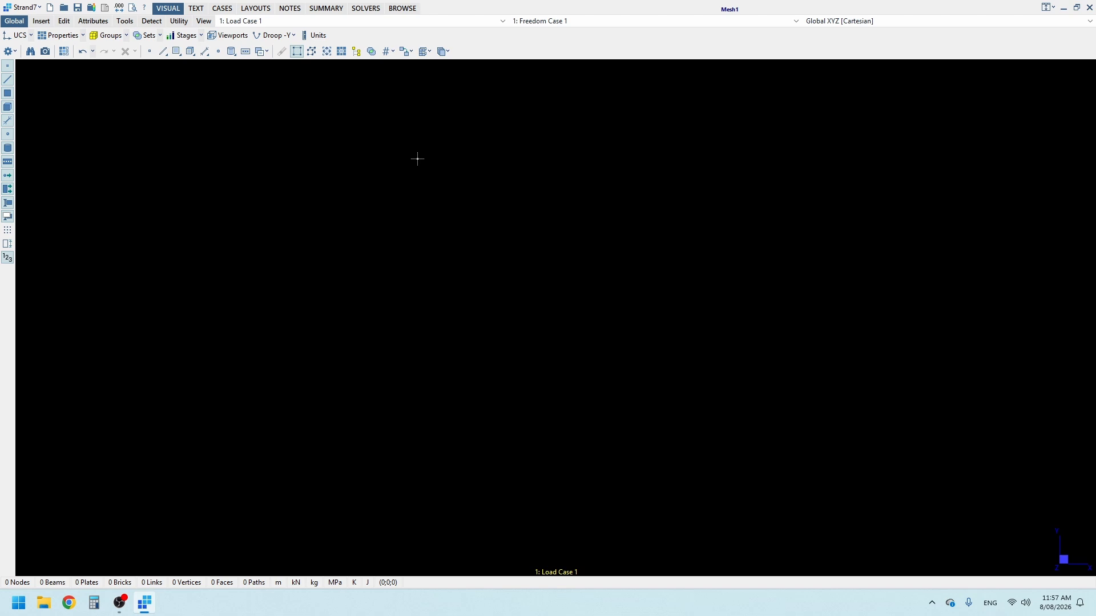
Step: Insert a node at X 0, Y 0 with the Z coordinate disabled
{"action": "left_click", "coordinate": [41, 24]}
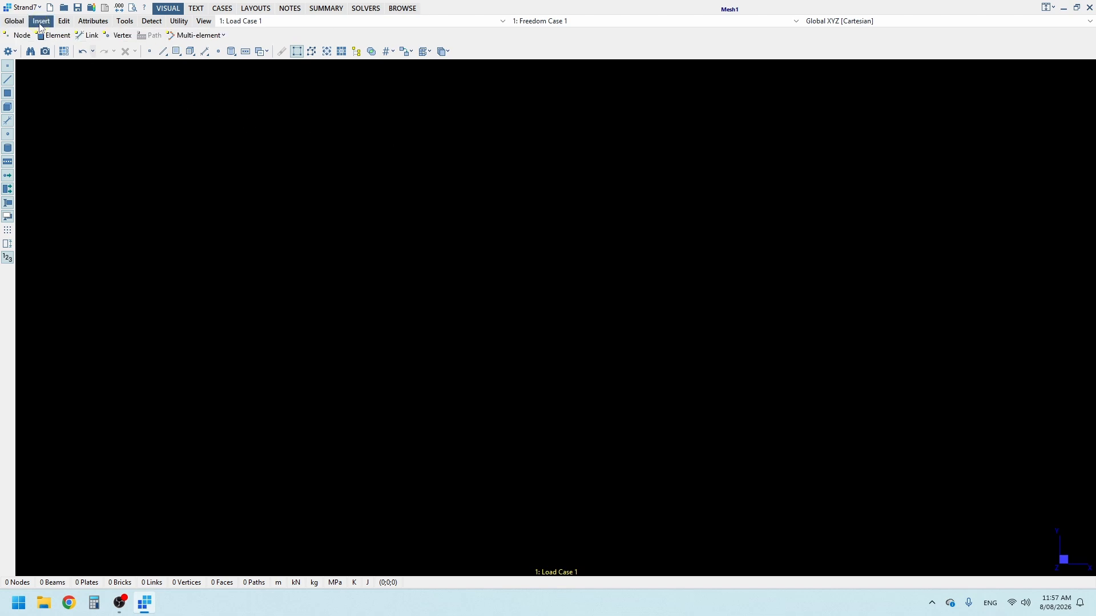
{"action": "left_click", "coordinate": [17, 37]}
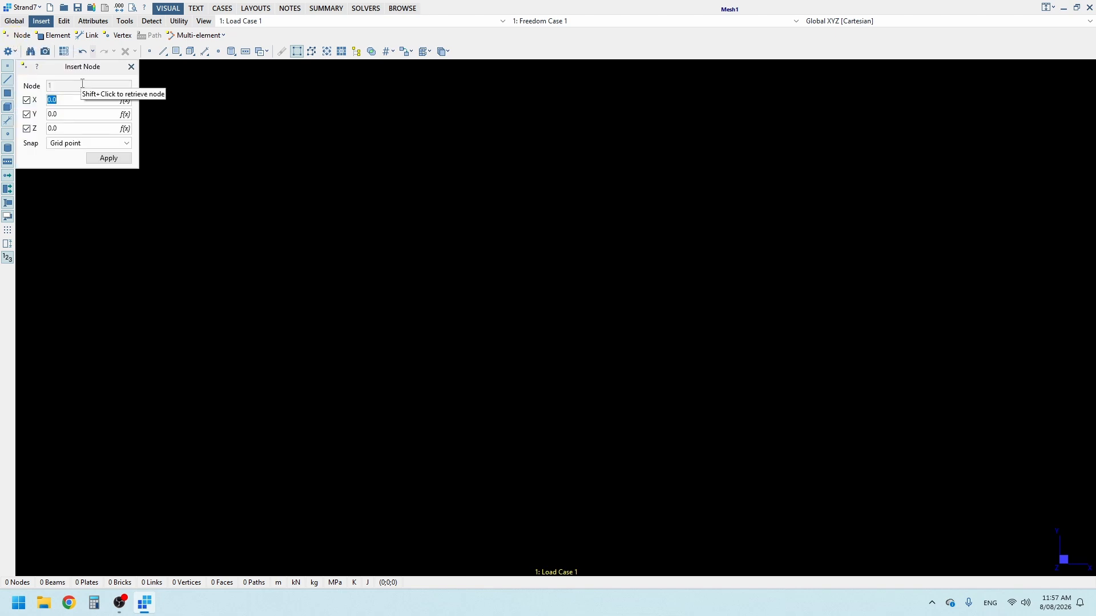
{"action": "left_click", "coordinate": [27, 129]}
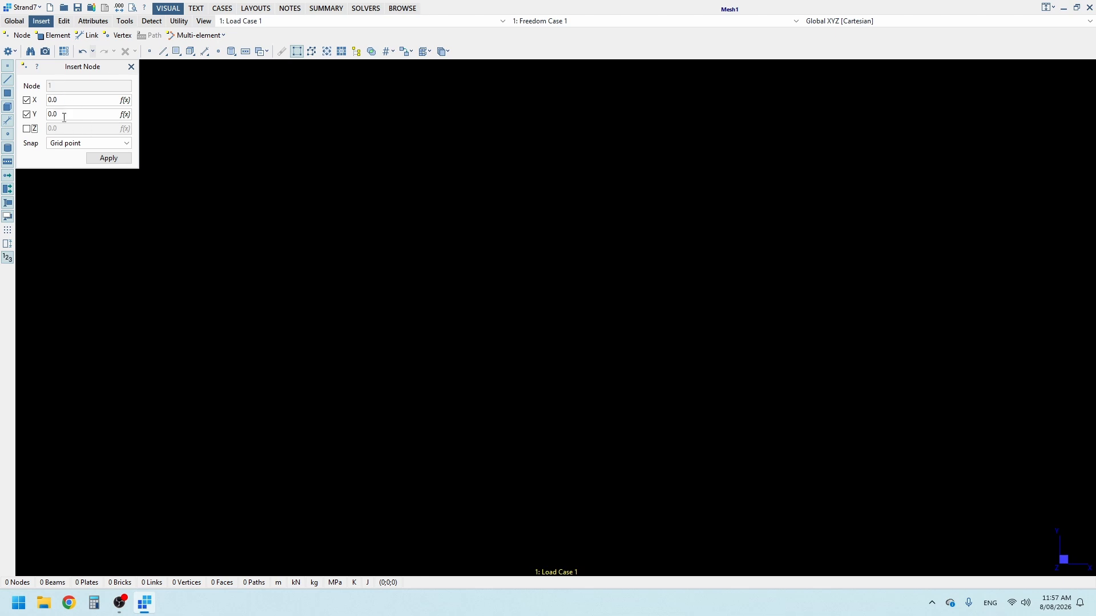
{"action": "left_click", "coordinate": [109, 158]}
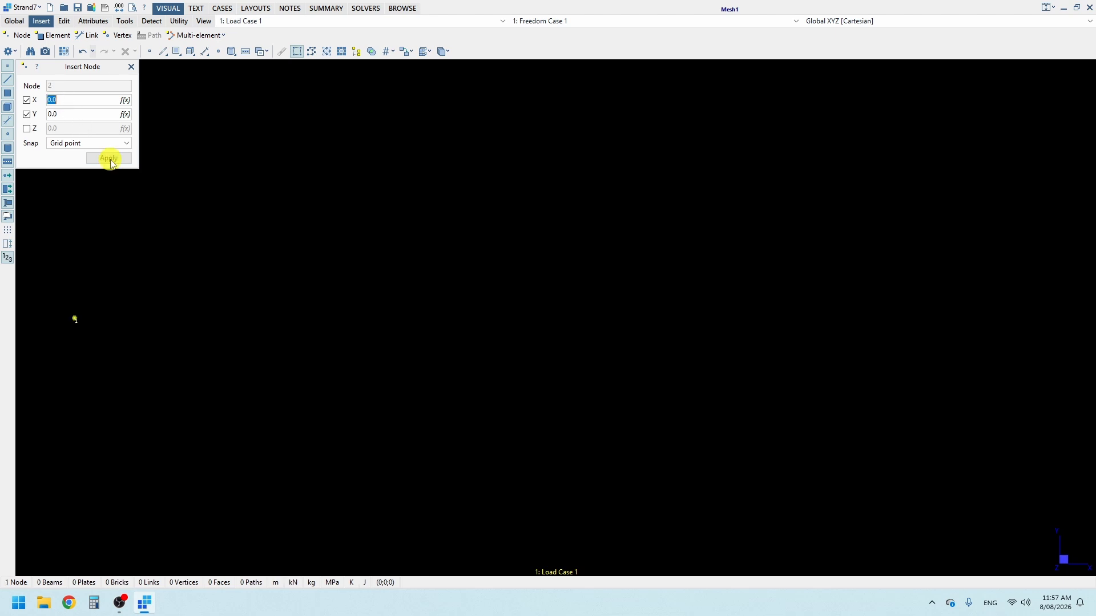
Step: Insert a second node at X 5, Y 0 and close the node insertion tool
{"action": "left_click", "coordinate": [65, 100]}
{"action": "left_click_drag", "start_coordinate": [40, 101], "coordinate": [5, 107]}
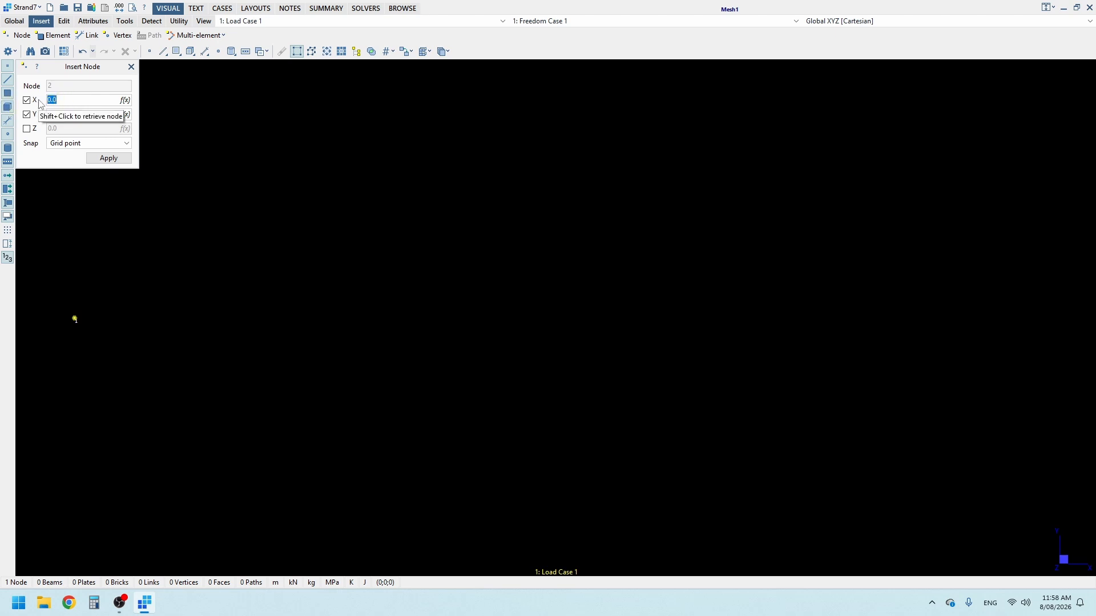
{"action": "type", "text": "5"}
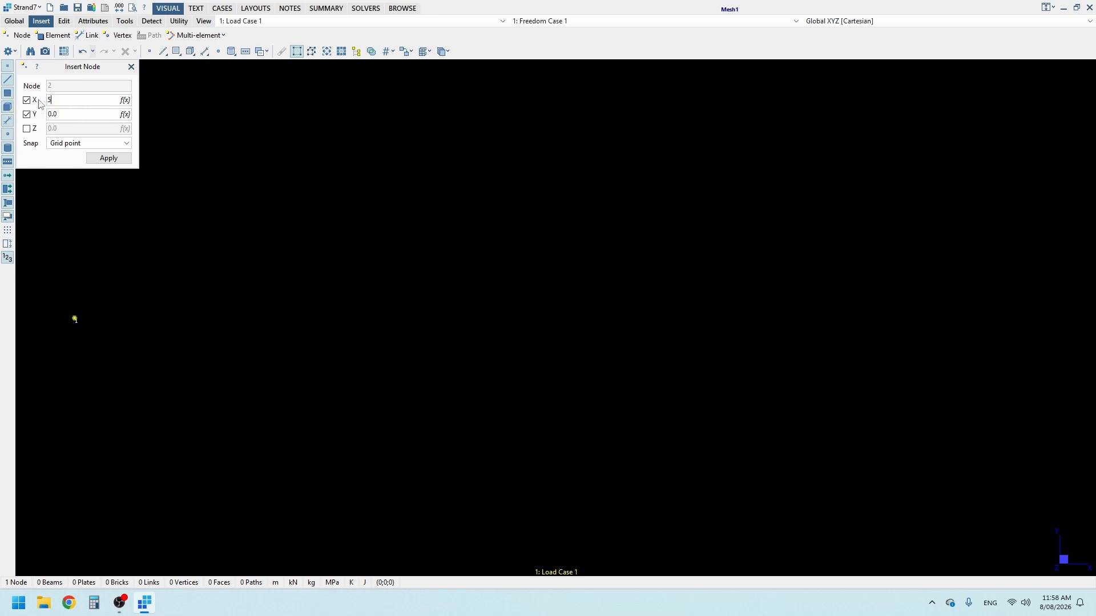
{"action": "left_click", "coordinate": [109, 159]}
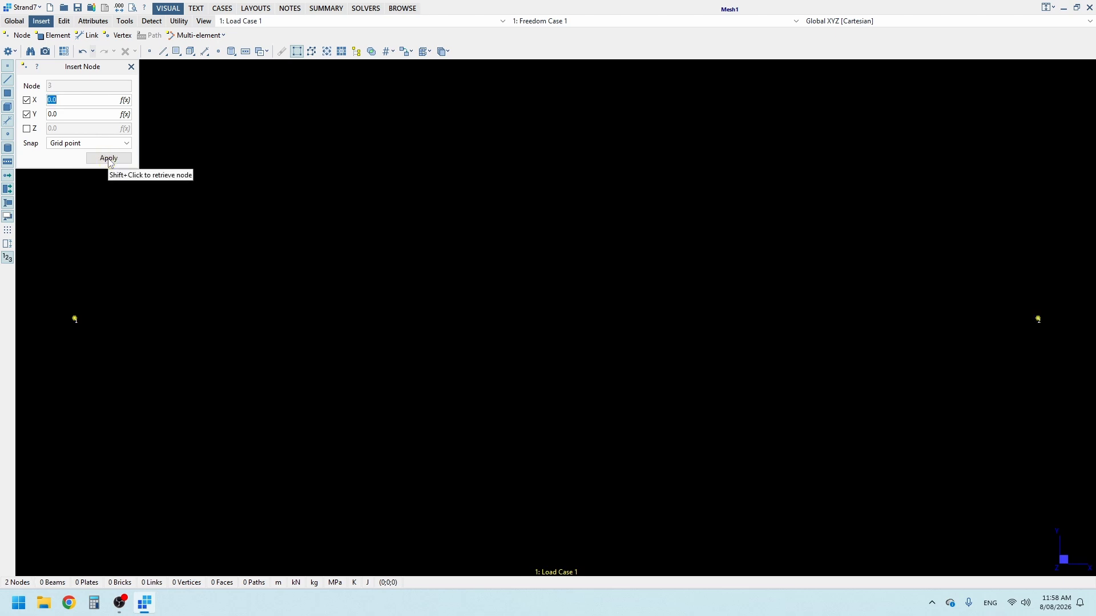
{"action": "left_click", "coordinate": [132, 67]}
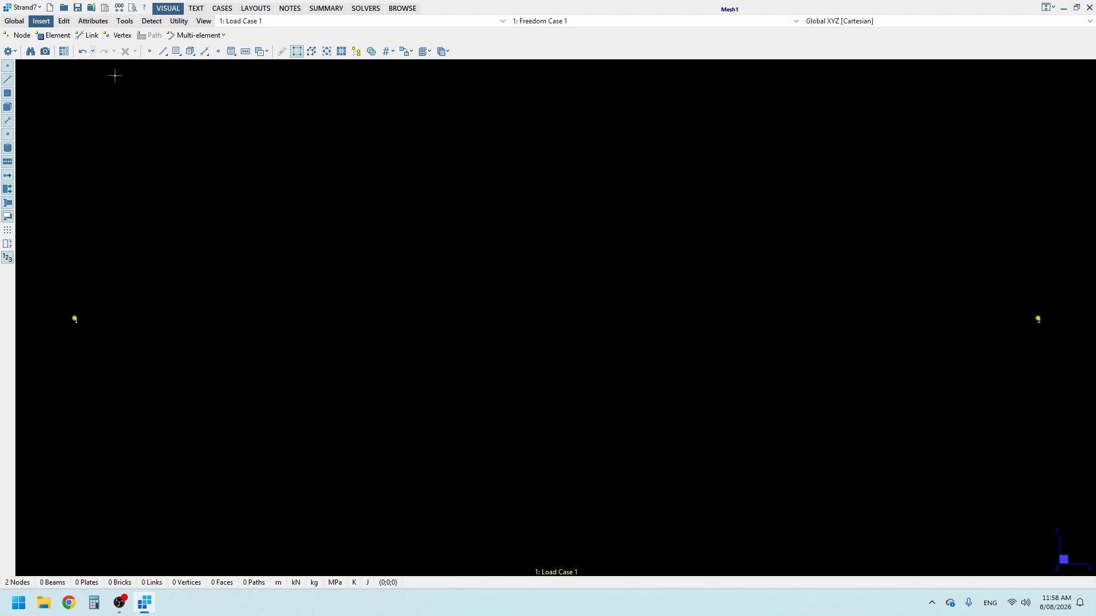
Step: Create a new beam property
{"action": "left_click", "coordinate": [17, 23]}
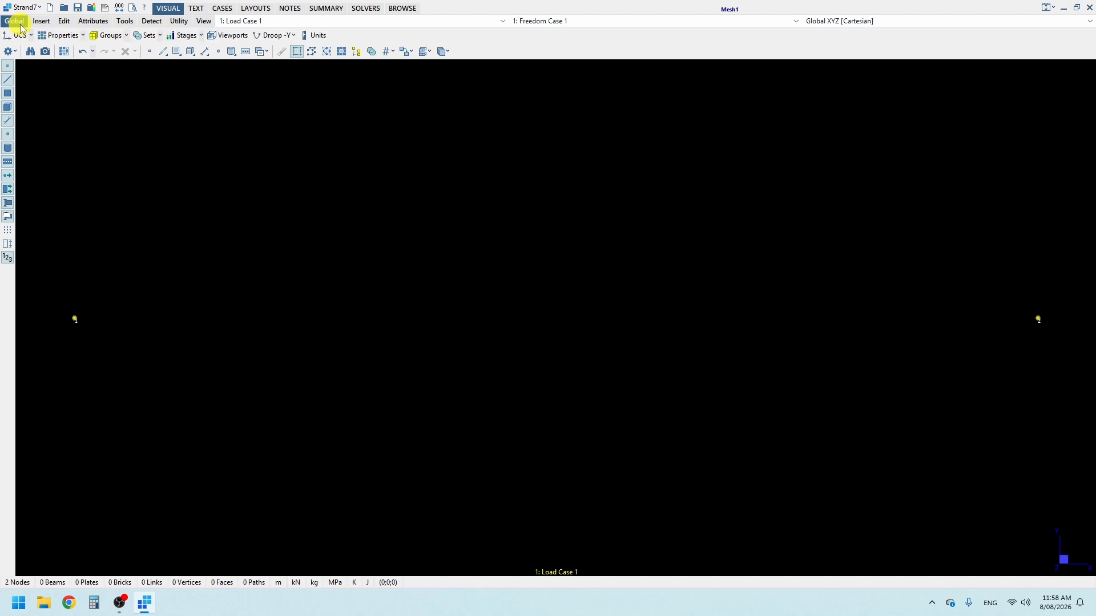
{"action": "left_click", "coordinate": [58, 36]}
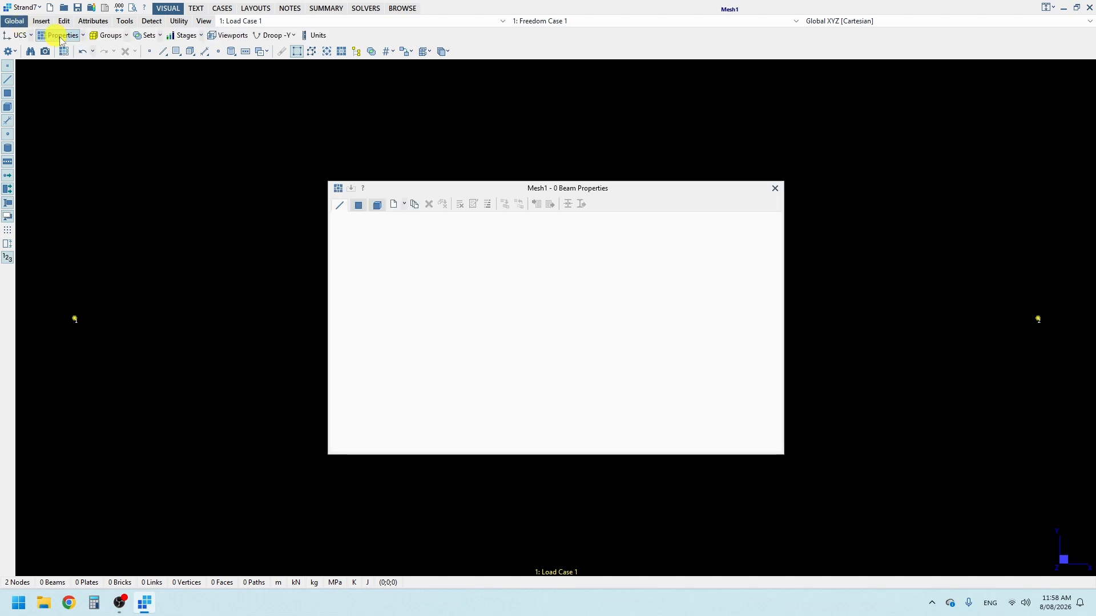
{"action": "left_click", "coordinate": [394, 205]}
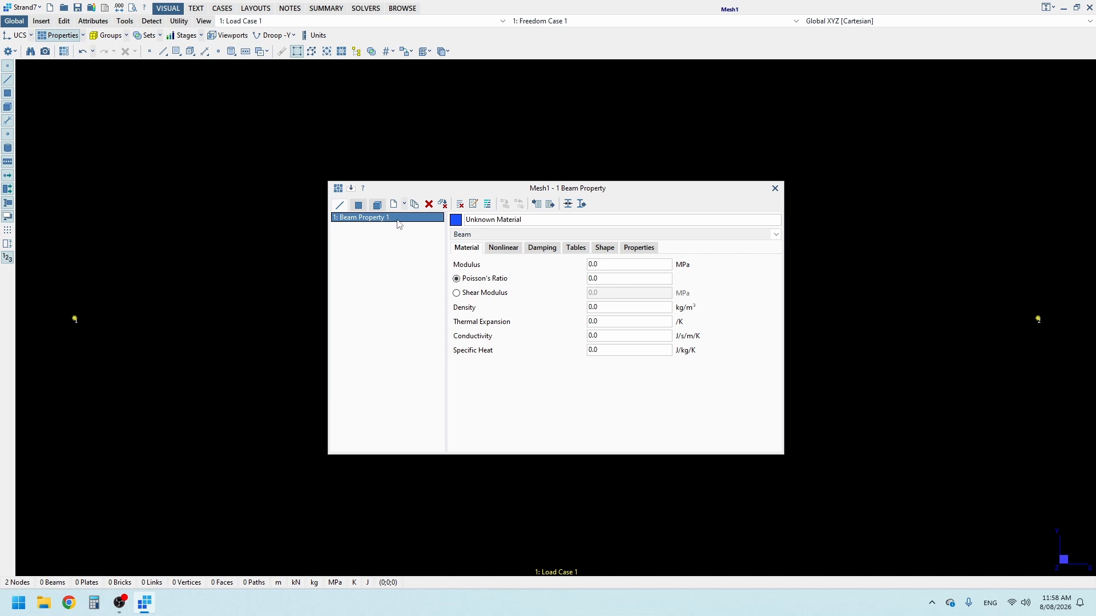
Step: Import and assign the AS NZS 610 UB 101 section from the beam geometry library to the beam property
{"action": "left_click", "coordinate": [568, 205]}
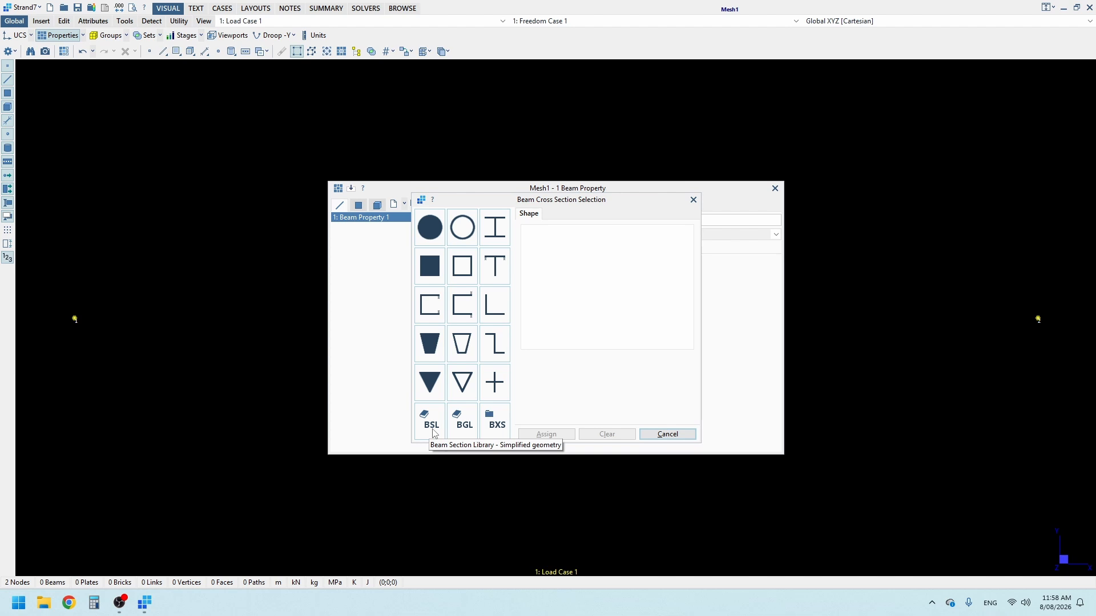
{"action": "left_click", "coordinate": [464, 434]}
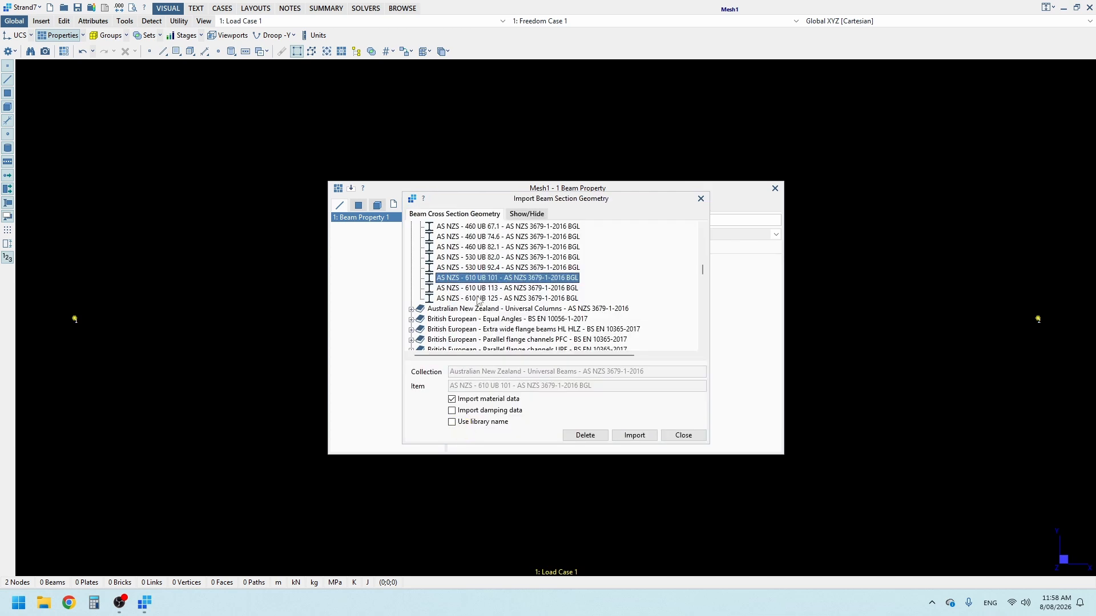
{"action": "scroll", "coordinate": [479, 299], "scroll_direction": "up", "scroll_amount": 3}
{"action": "scroll", "coordinate": [514, 262], "scroll_direction": "up", "scroll_amount": 5}
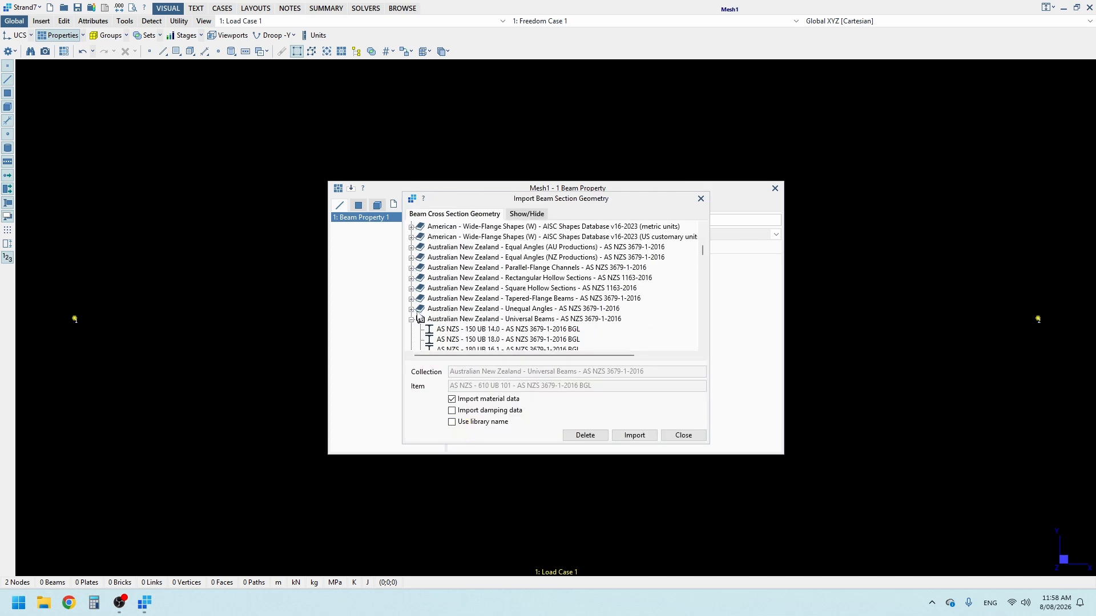
{"action": "scroll", "coordinate": [459, 287], "scroll_direction": "down", "scroll_amount": 2}
{"action": "scroll", "coordinate": [463, 291], "scroll_direction": "down", "scroll_amount": 8}
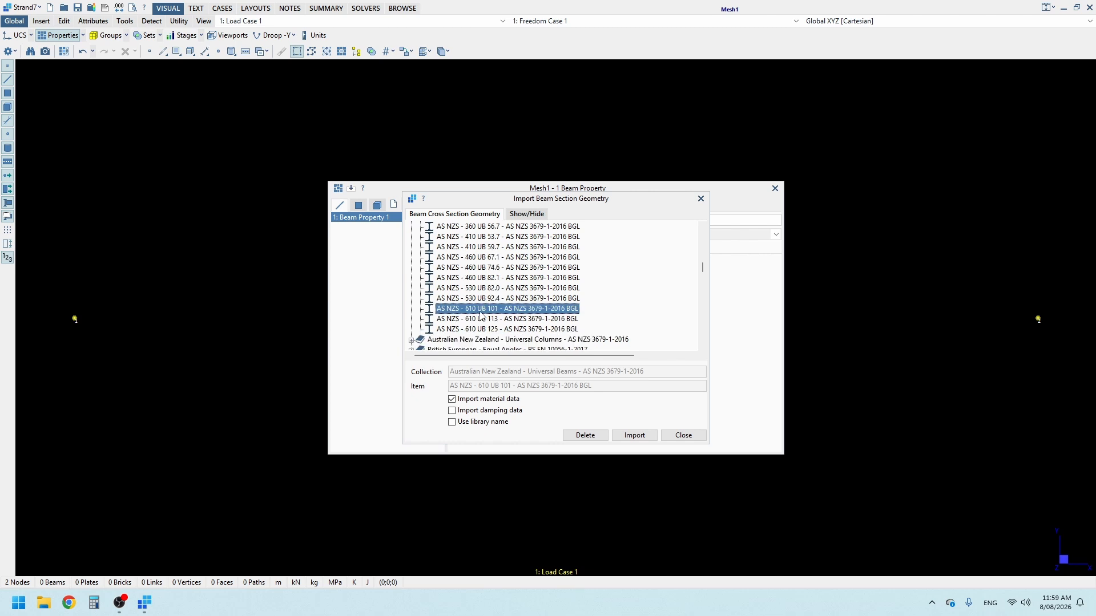
{"action": "left_click", "coordinate": [643, 435]}
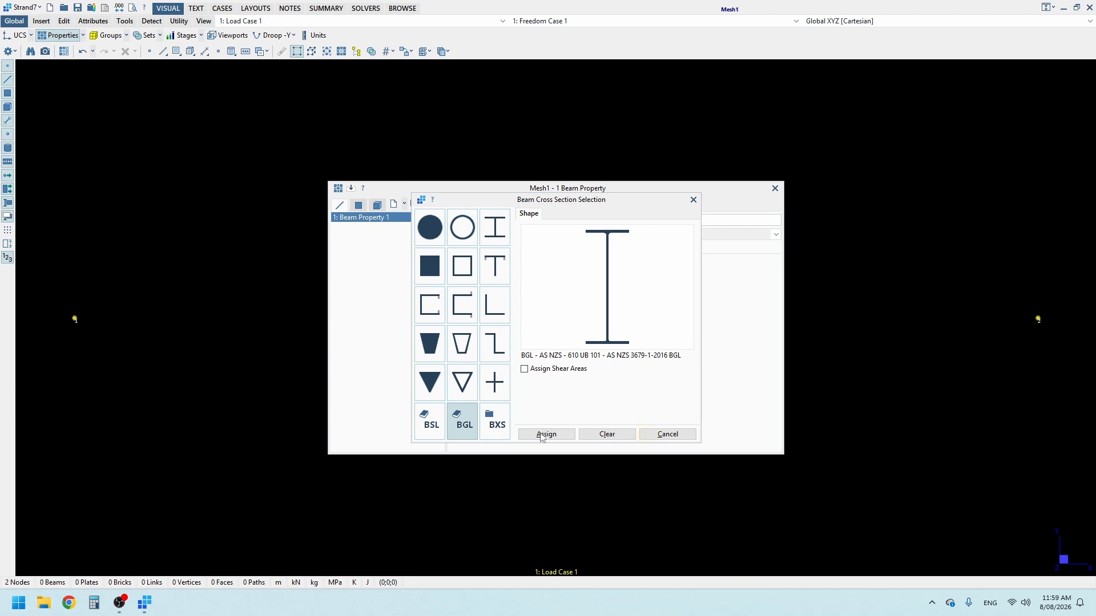
{"action": "left_click", "coordinate": [551, 434]}
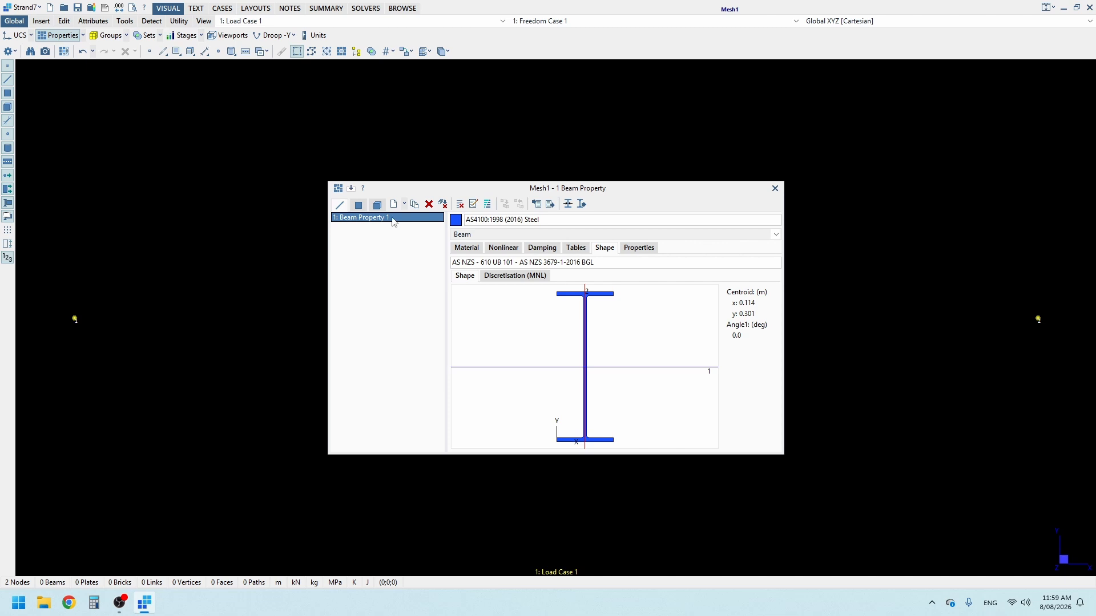
Step: Rename the beam property to 610UB101 and close the property window
{"action": "double_click", "coordinate": [393, 218]}
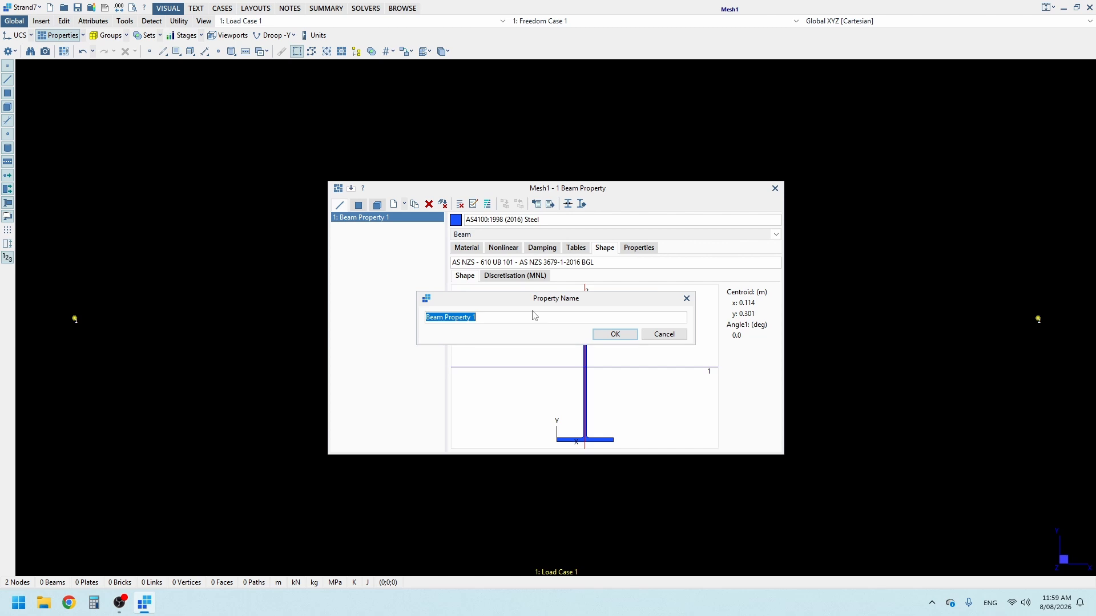
{"action": "type", "text": "610UB101"}
{"action": "left_click", "coordinate": [631, 339]}
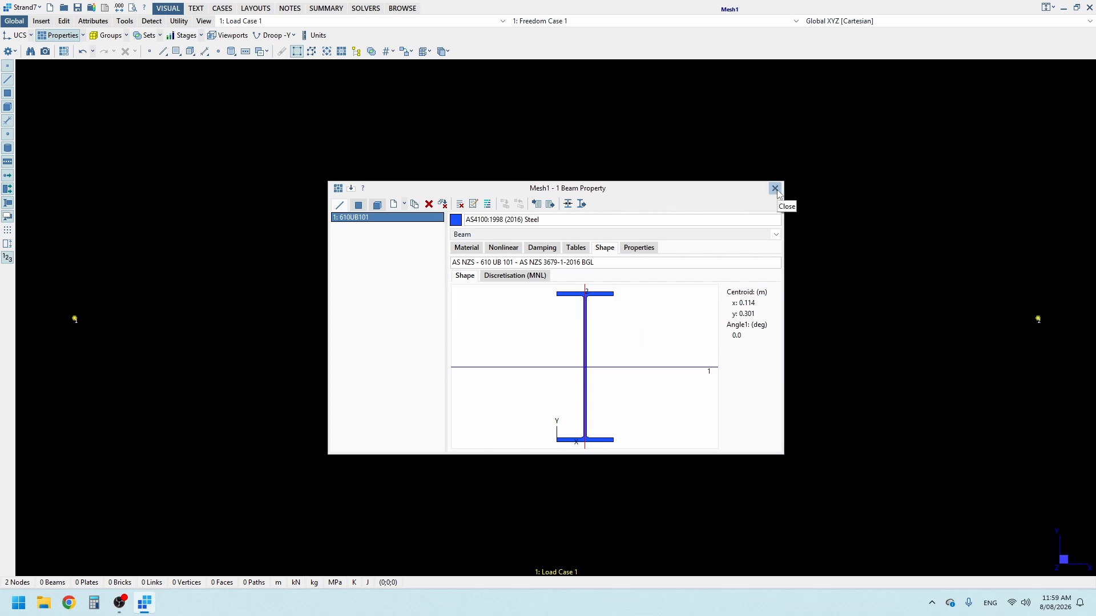
{"action": "left_click", "coordinate": [775, 188]}
Step: Insert a Beam2 element with property 610UB101 between the two nodes and close the element insertion tool
{"action": "left_click", "coordinate": [40, 21]}
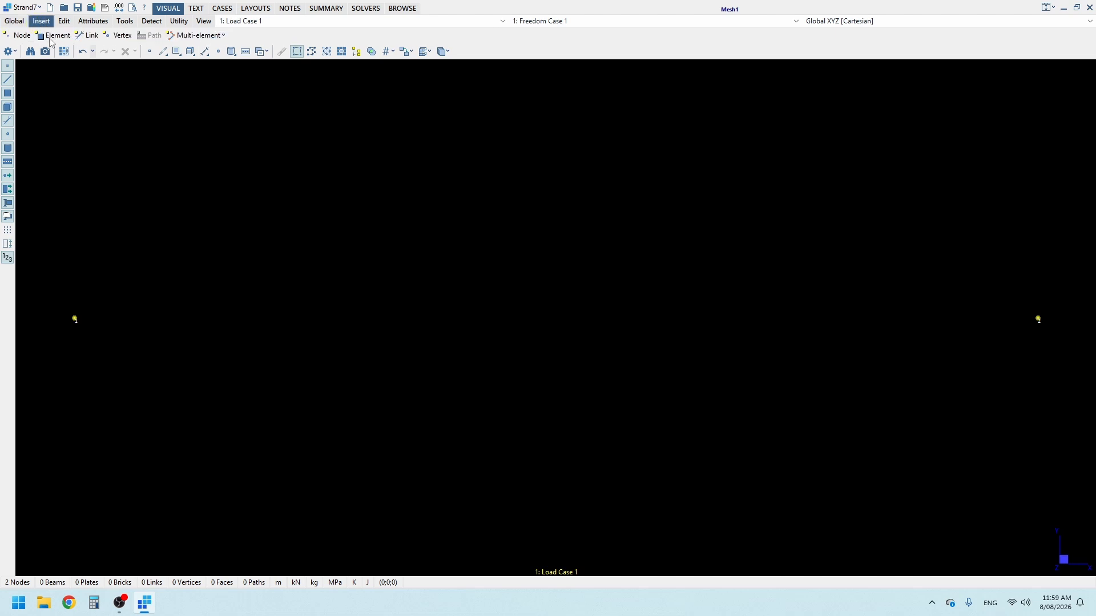
{"action": "left_click", "coordinate": [50, 37]}
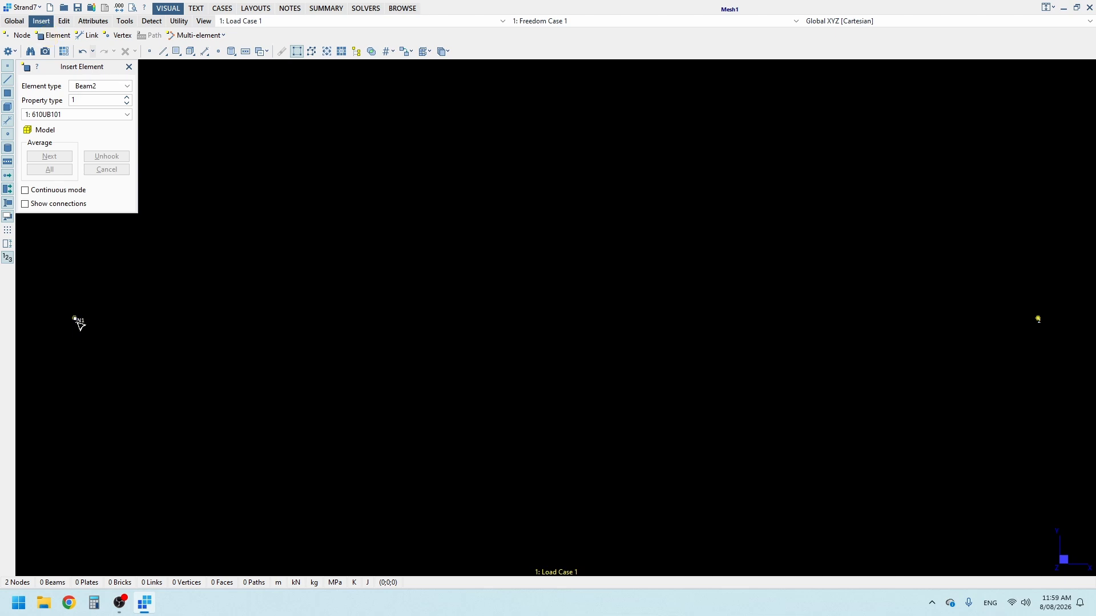
{"action": "left_click", "coordinate": [76, 321]}
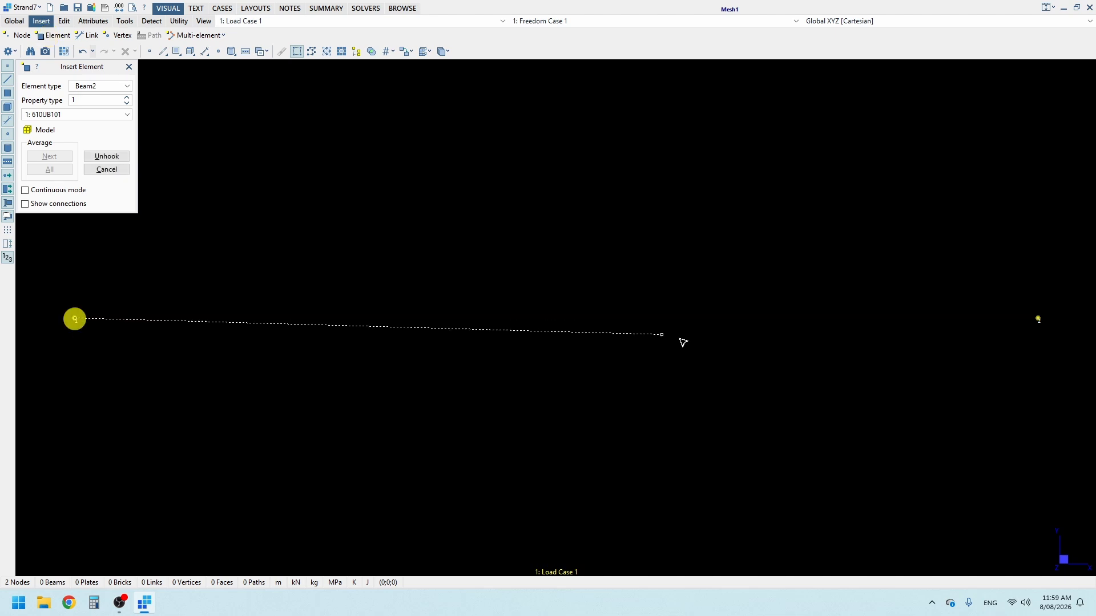
{"action": "left_click", "coordinate": [1040, 320]}
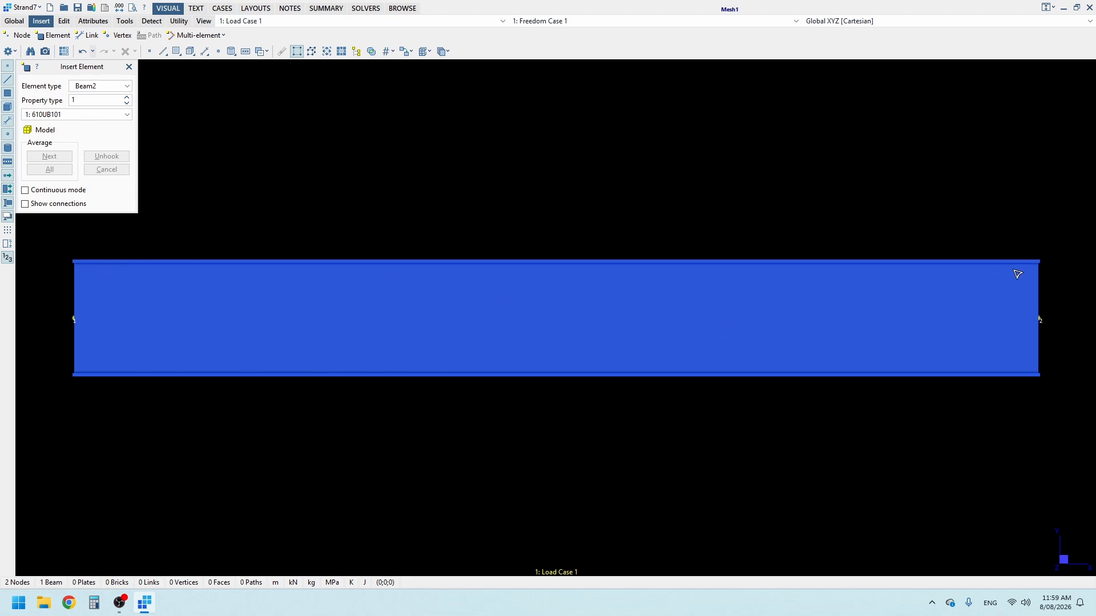
{"action": "left_click", "coordinate": [129, 68]}
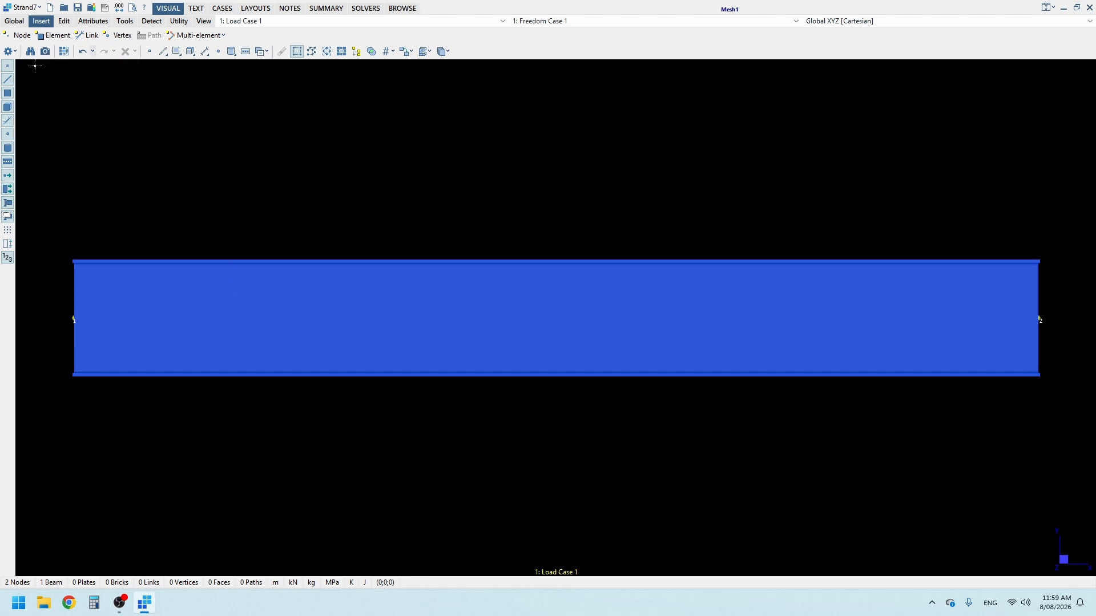
Step: Change the beam entity display style to Line in the entity display settings
{"action": "left_click", "coordinate": [9, 54]}
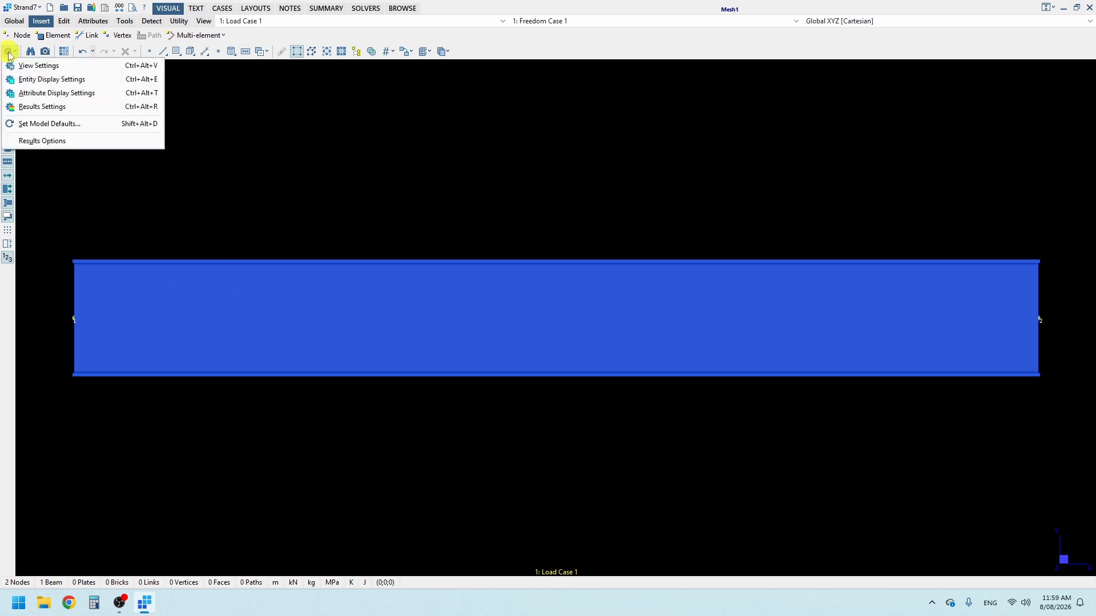
{"action": "left_click", "coordinate": [40, 83]}
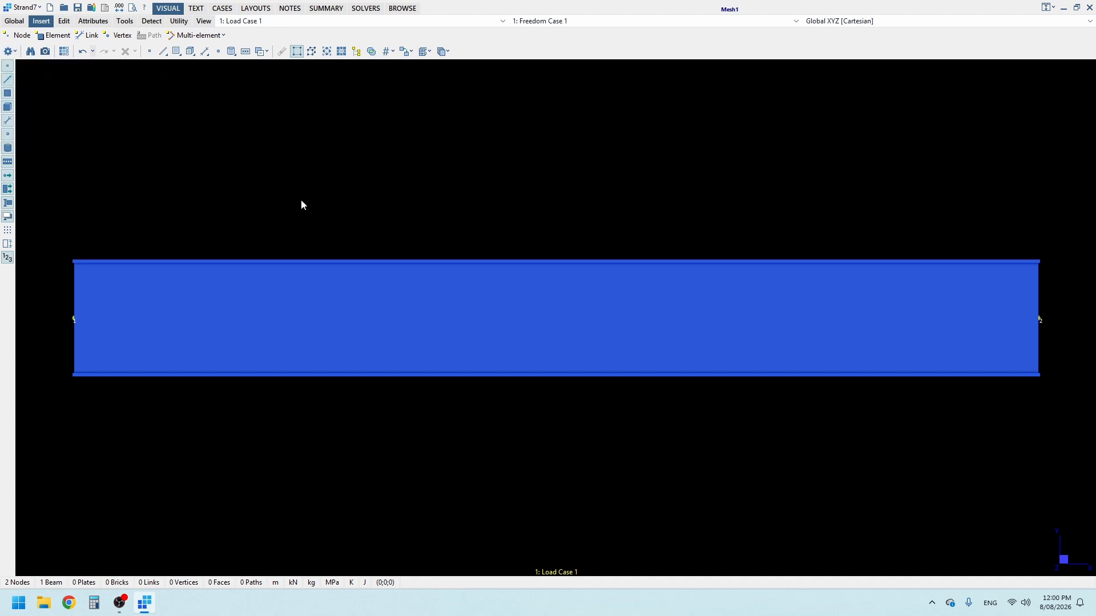
{"action": "left_click", "coordinate": [417, 177]}
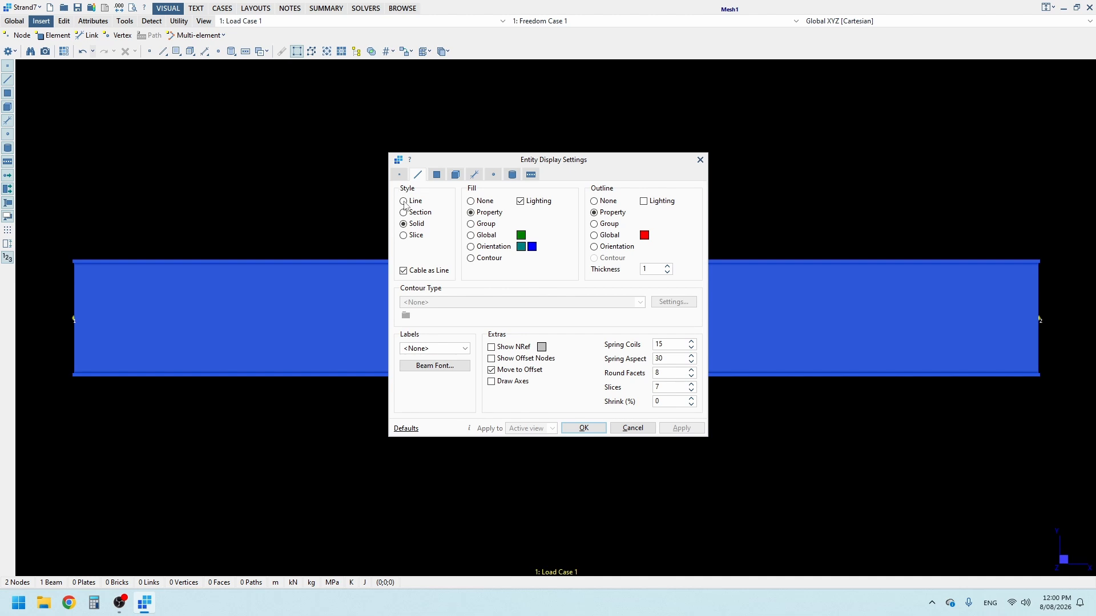
{"action": "left_click", "coordinate": [404, 201]}
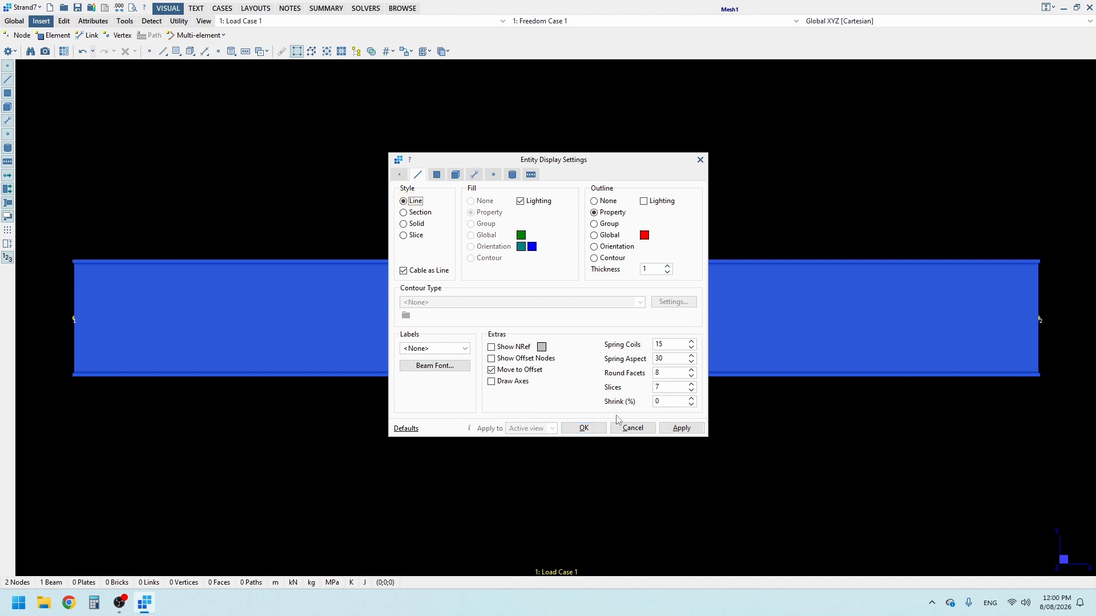
{"action": "left_click", "coordinate": [583, 429]}
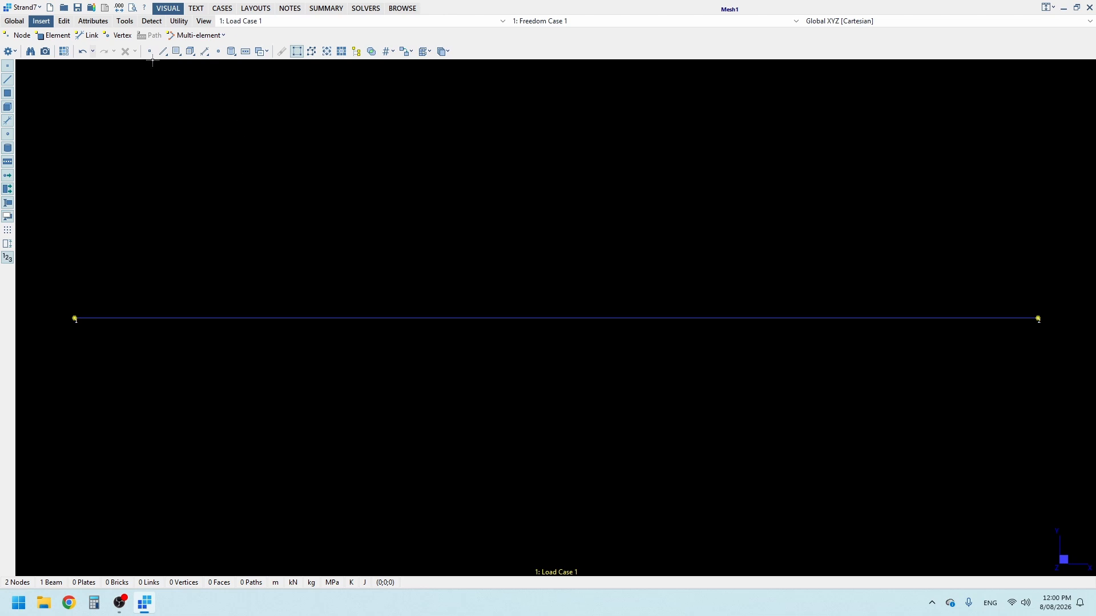
Step: Apply node restraints fixing X and Y translation to both end nodes of the beam
{"action": "left_click", "coordinate": [96, 23]}
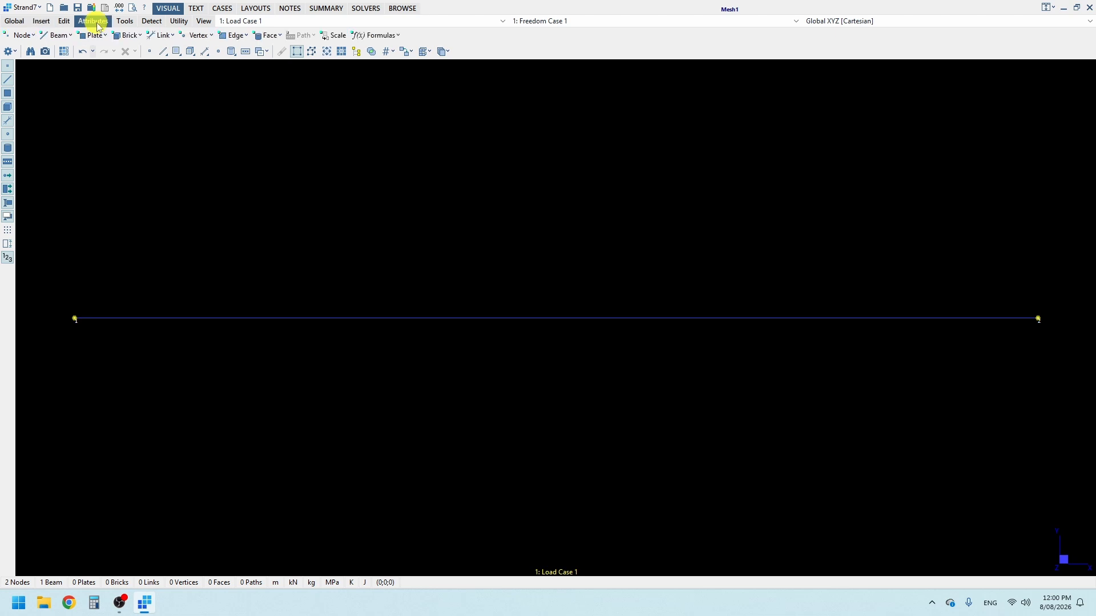
{"action": "left_click", "coordinate": [24, 37]}
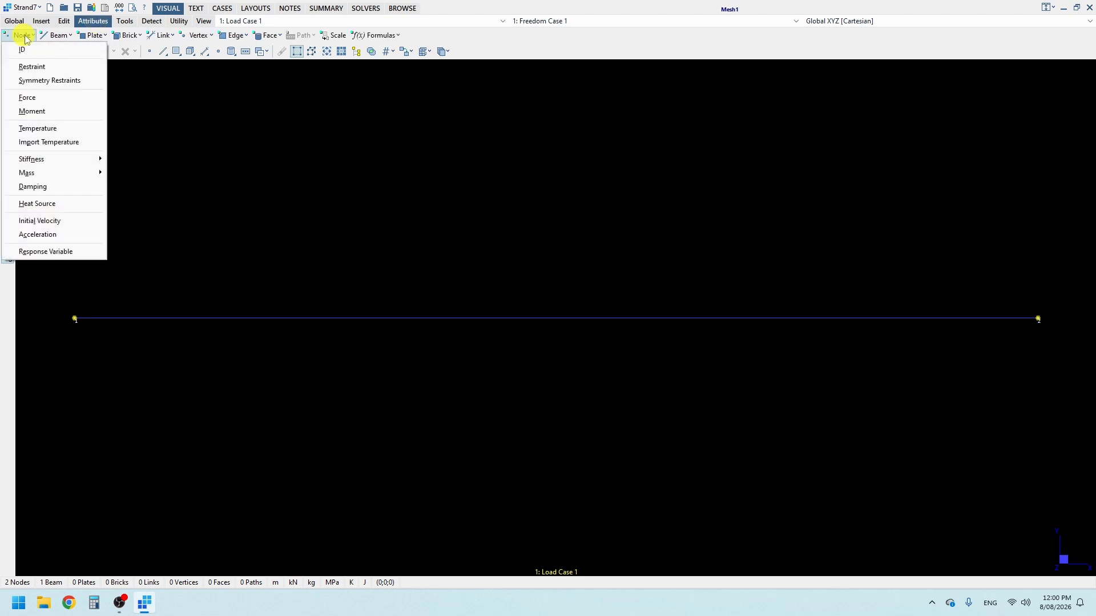
{"action": "left_click", "coordinate": [41, 71]}
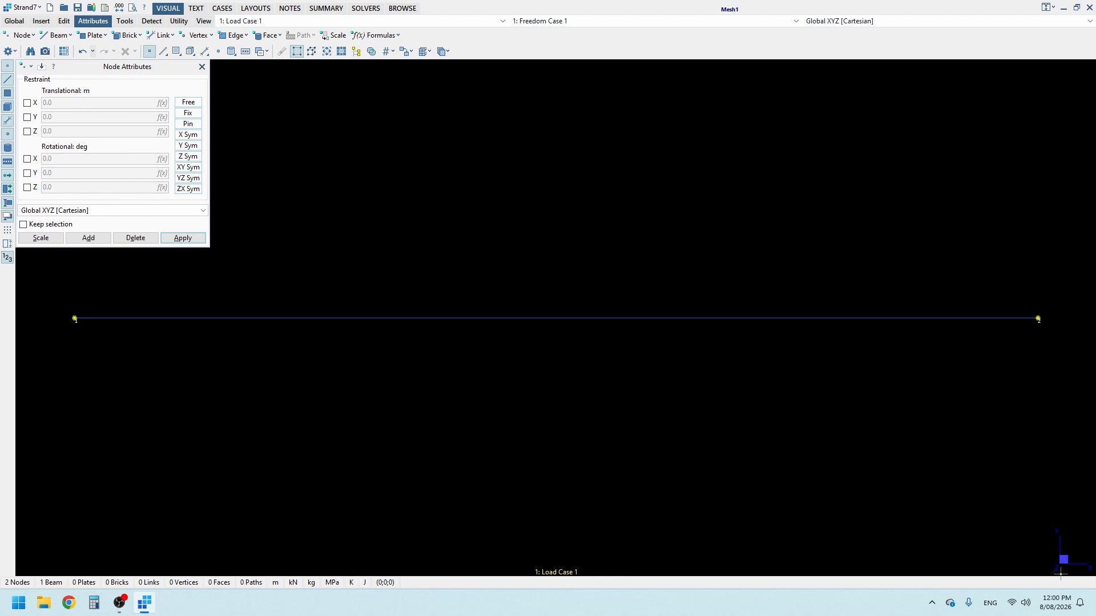
{"action": "left_click", "coordinate": [27, 104]}
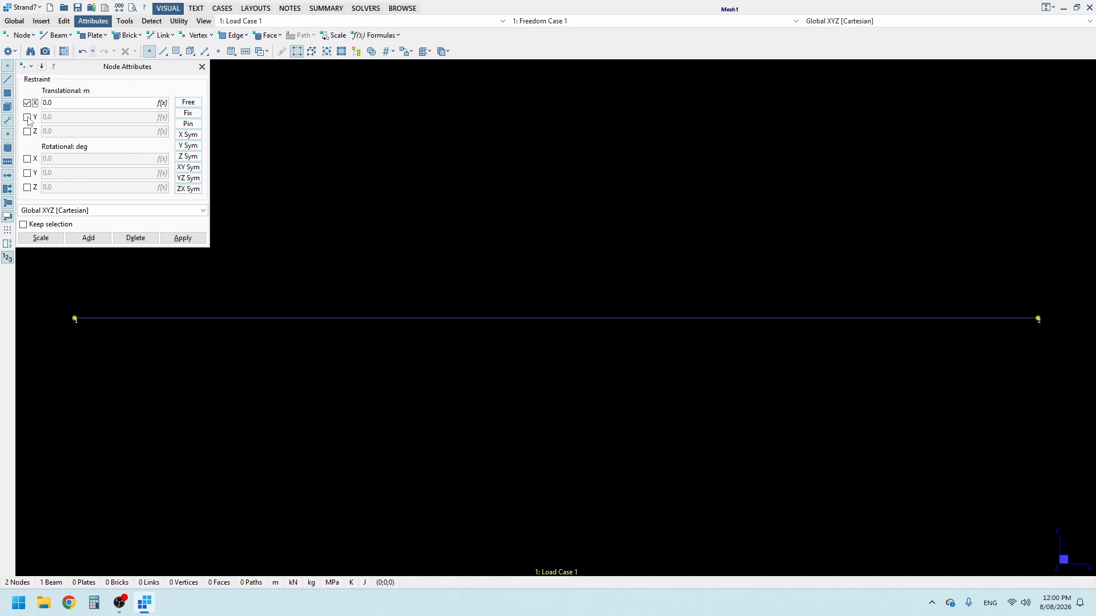
{"action": "left_click", "coordinate": [28, 118]}
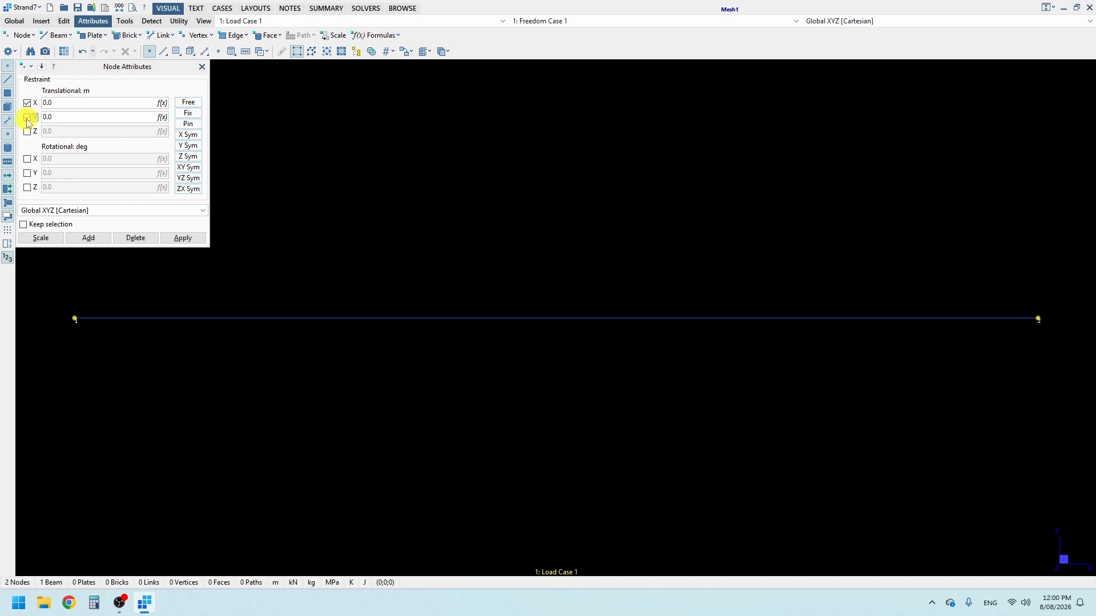
{"action": "left_click", "coordinate": [75, 319]}
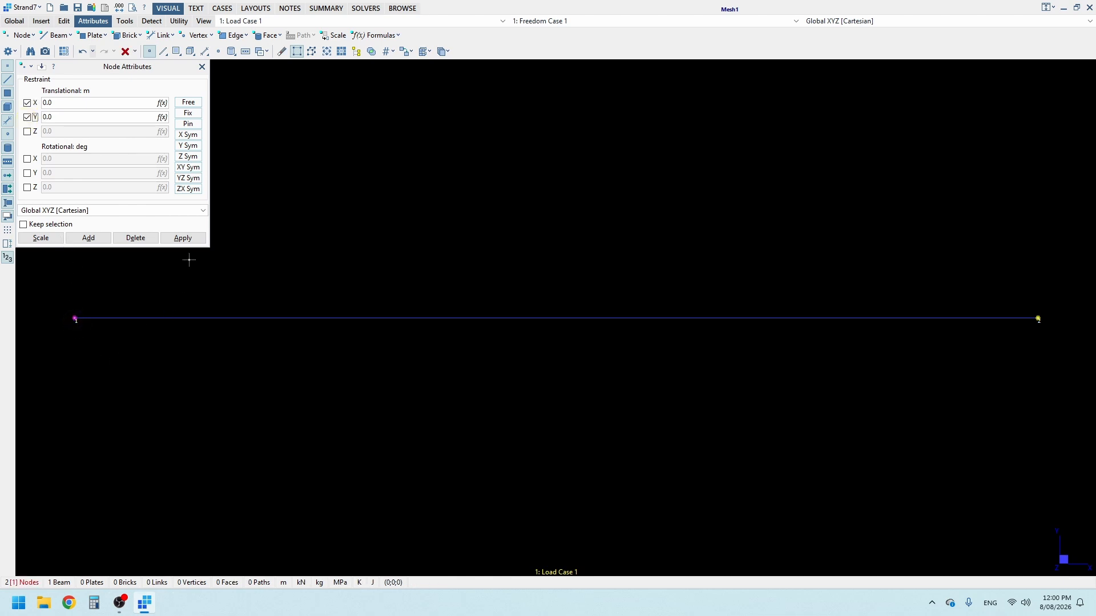
{"action": "left_click", "coordinate": [1047, 322]}
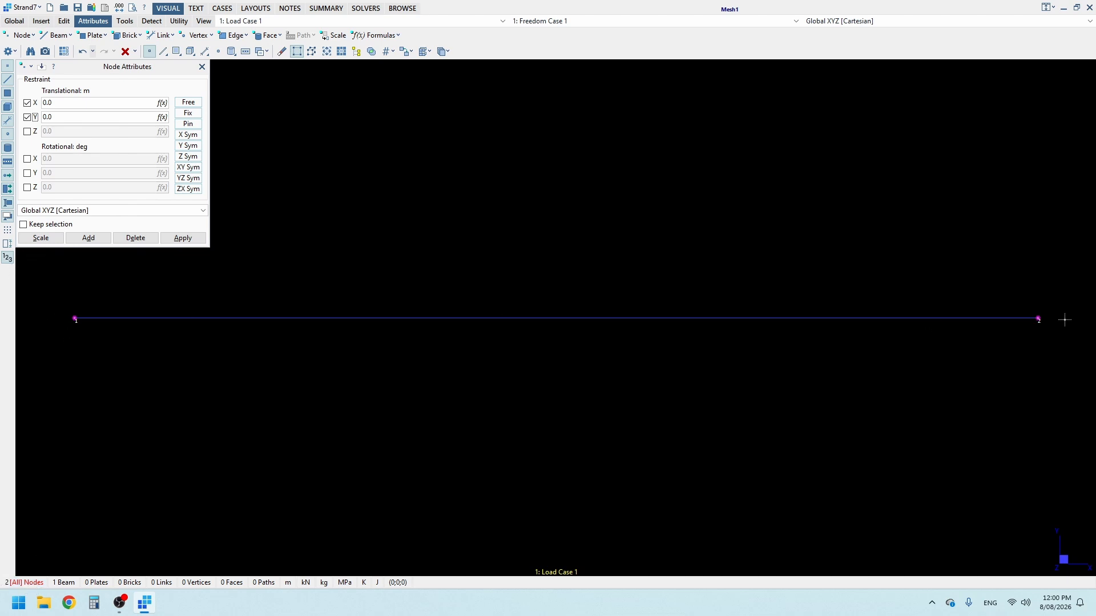
{"action": "left_click", "coordinate": [183, 238]}
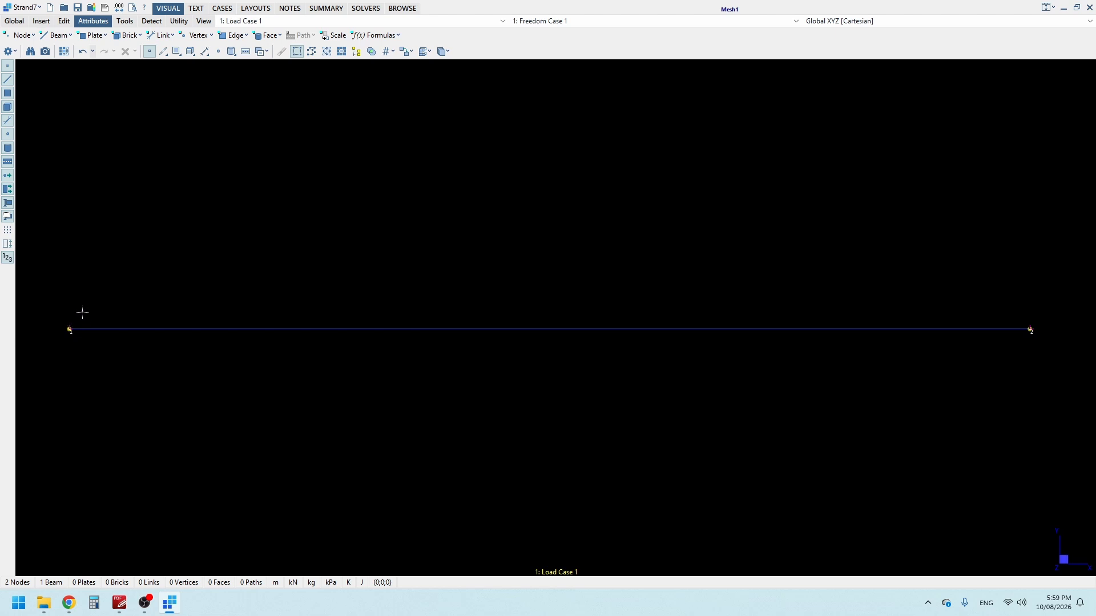
Step: Enlarge the restraint symbols in the node attribute display settings
{"action": "left_click", "coordinate": [15, 53]}
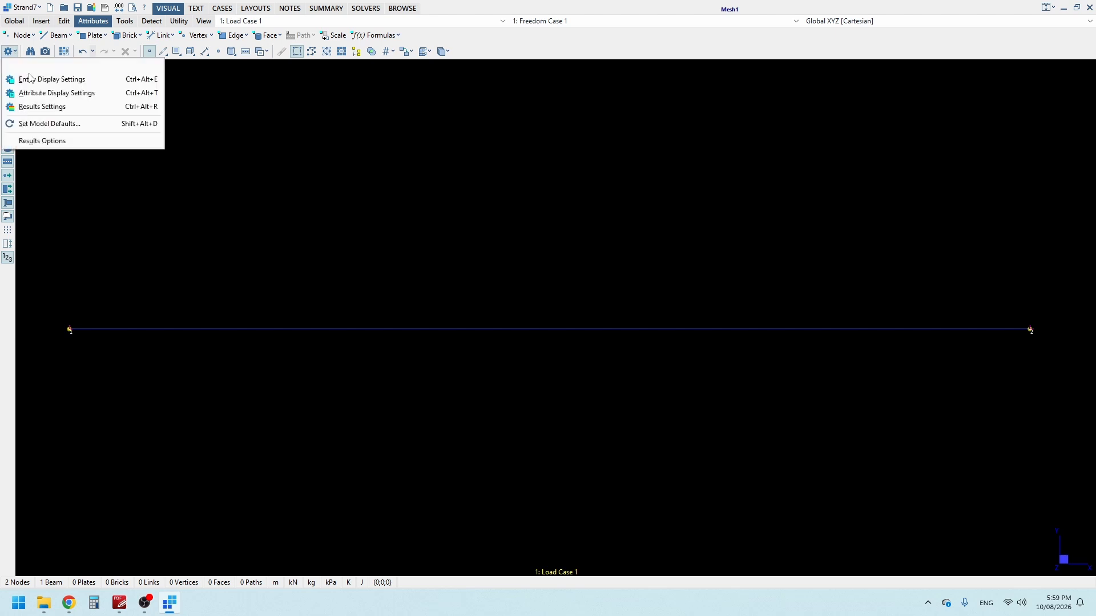
{"action": "left_click", "coordinate": [106, 100]}
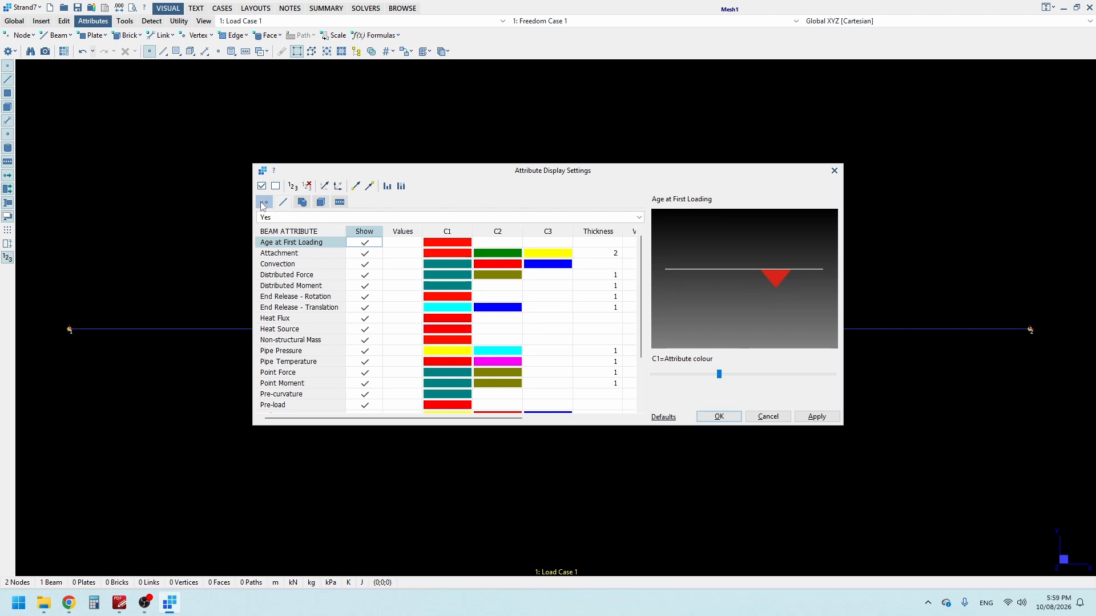
{"action": "left_click", "coordinate": [263, 204]}
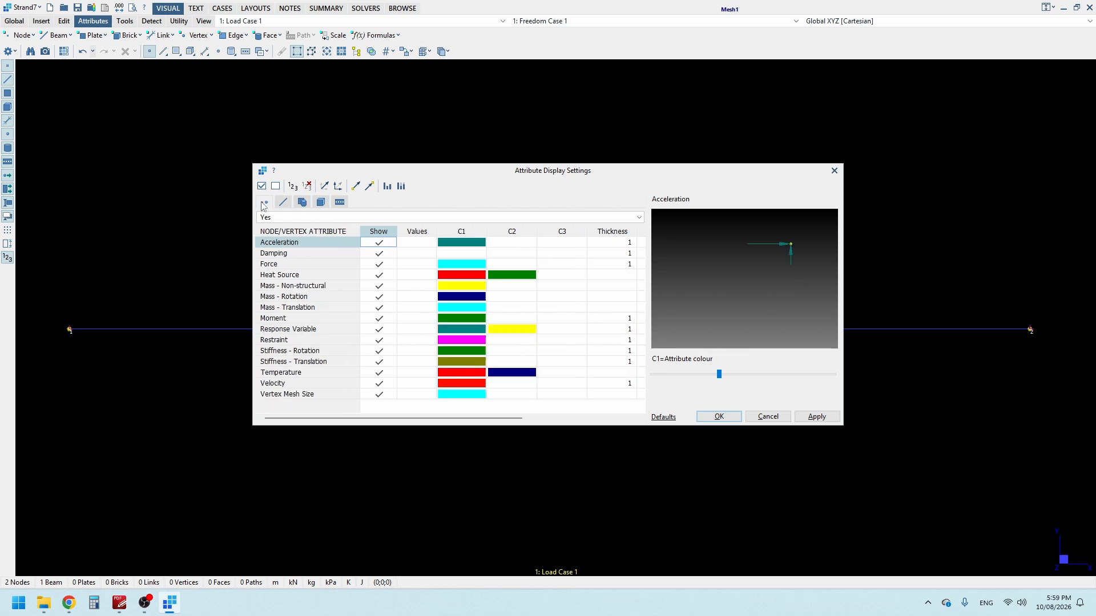
{"action": "left_click", "coordinate": [290, 341]}
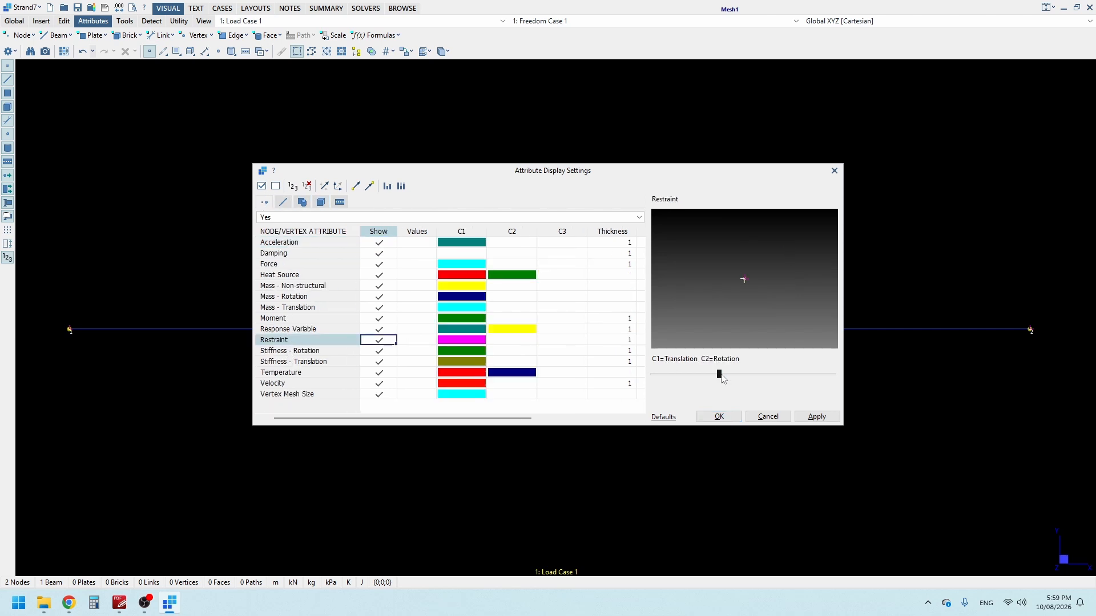
{"action": "left_click_drag", "start_coordinate": [722, 379], "coordinate": [832, 378]}
{"action": "left_click", "coordinate": [709, 419]}
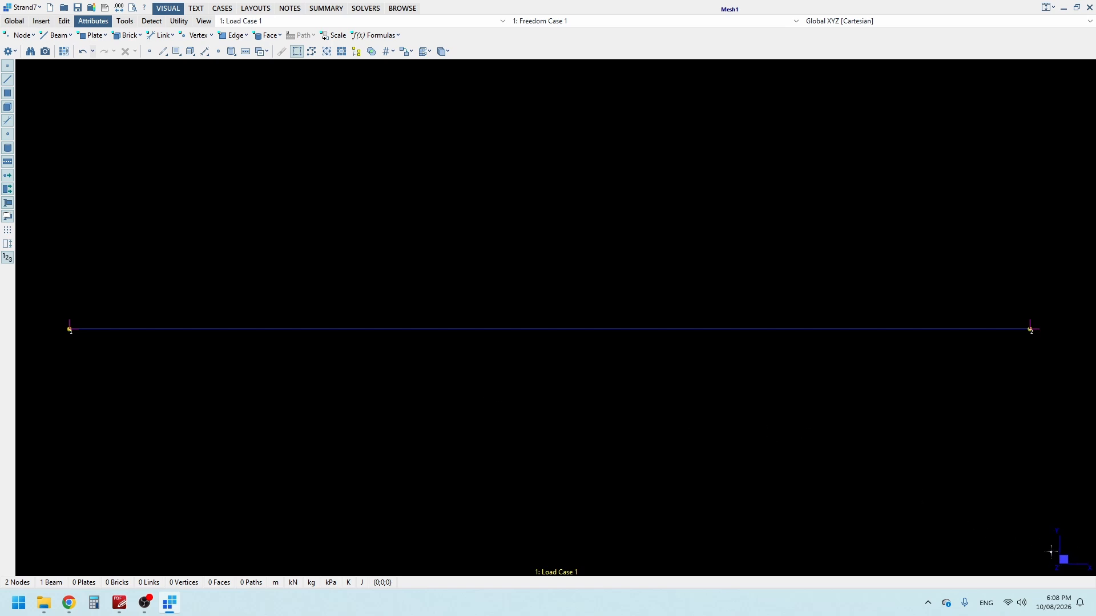
Step: Rename the first load case as G
{"action": "left_click", "coordinate": [231, 11]}
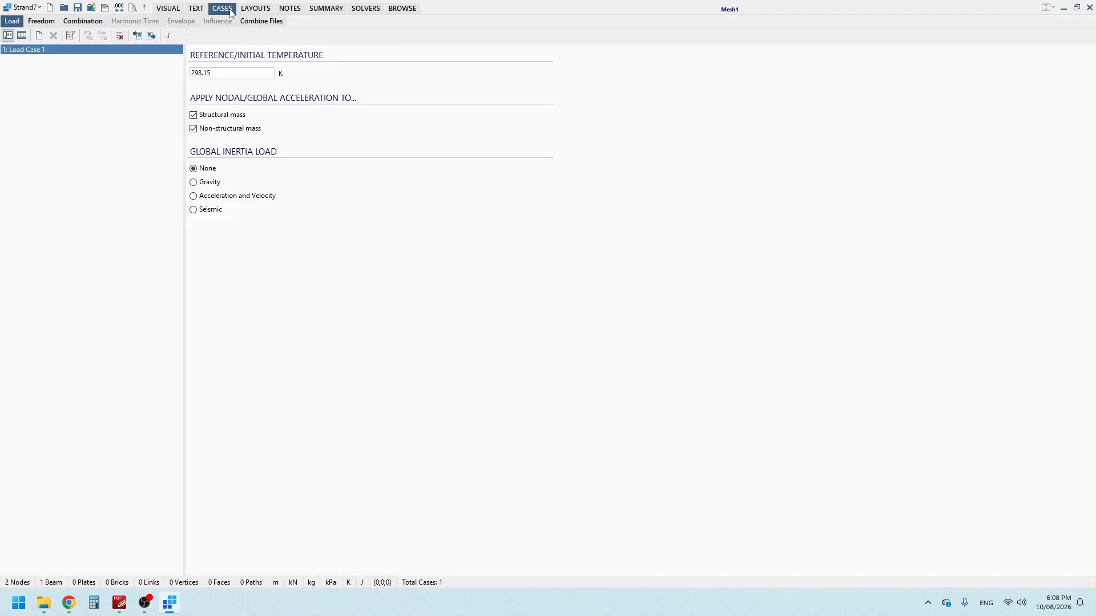
{"action": "left_click", "coordinate": [51, 23]}
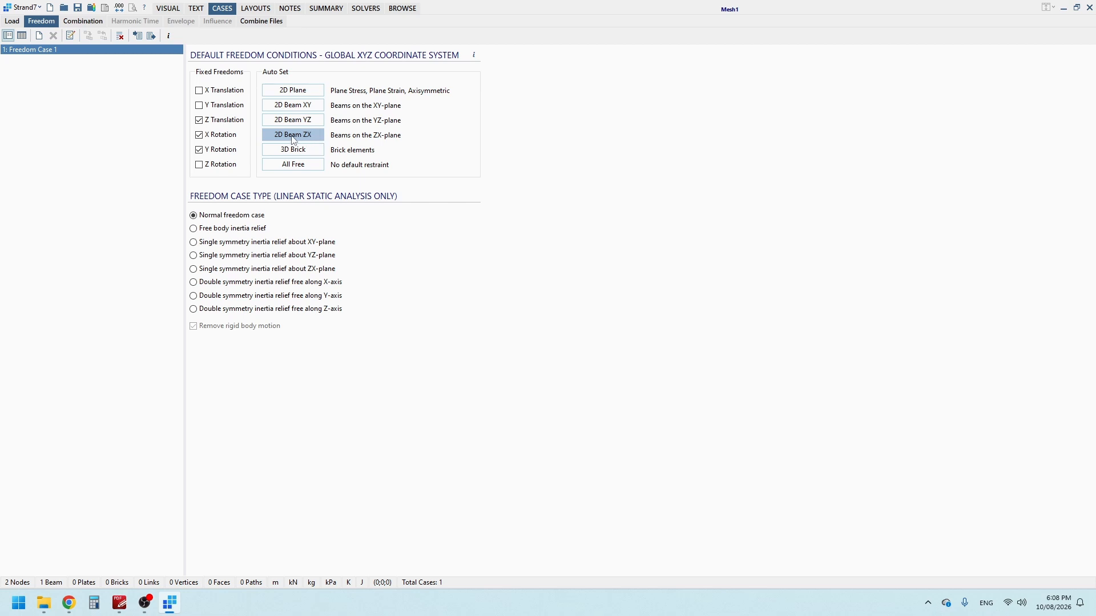
{"action": "left_click", "coordinate": [13, 22]}
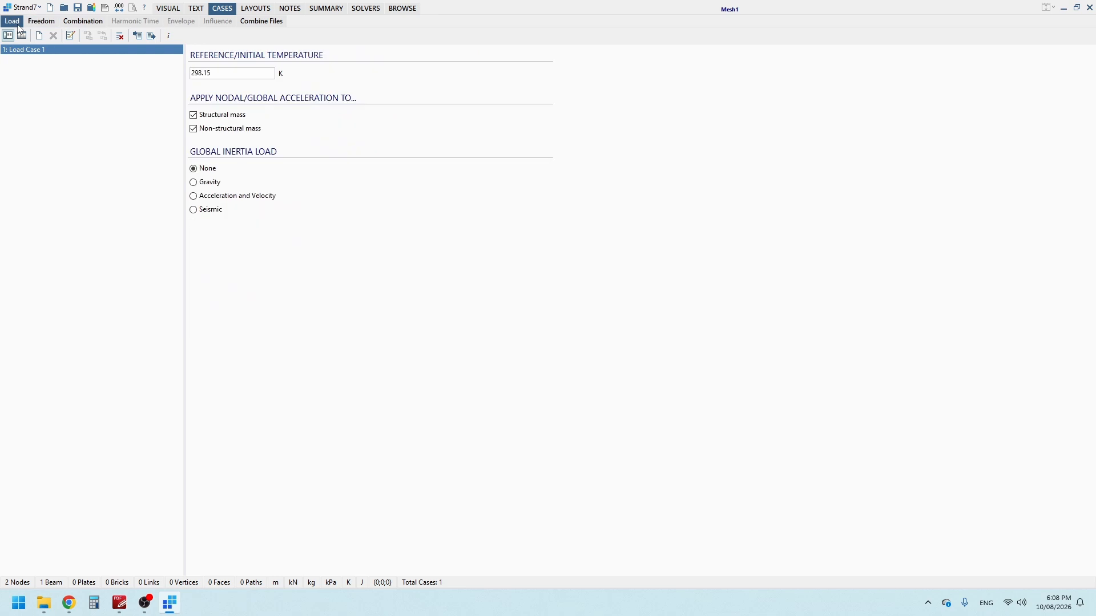
{"action": "double_click", "coordinate": [44, 52]}
{"action": "type", "text": "g"}
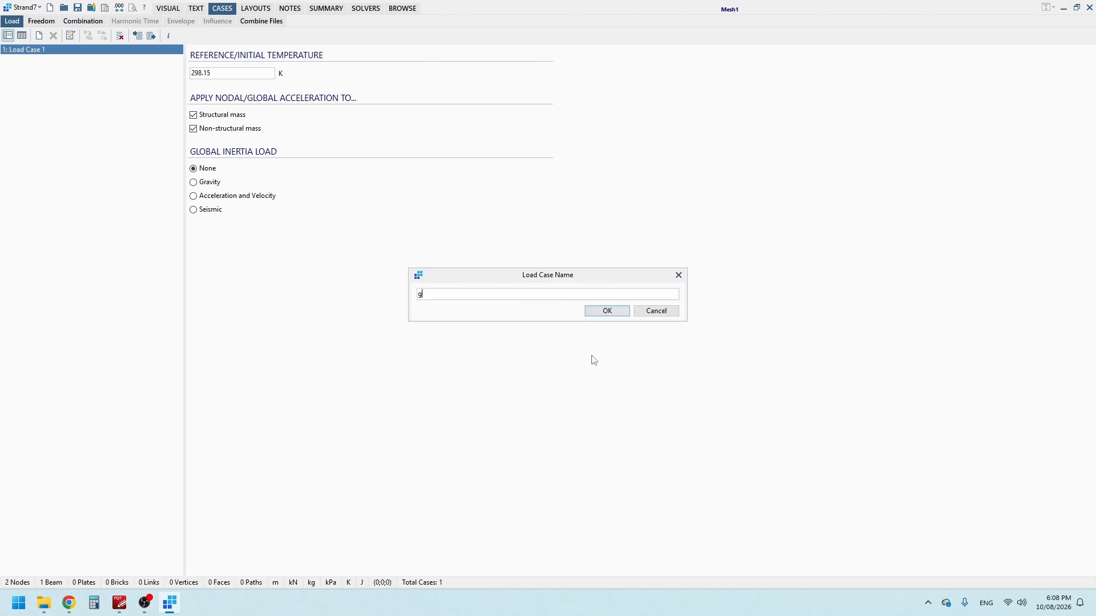
{"action": "key", "text": "BackSpace"}
{"action": "type", "text": "G"}
{"action": "left_click", "coordinate": [618, 315]}
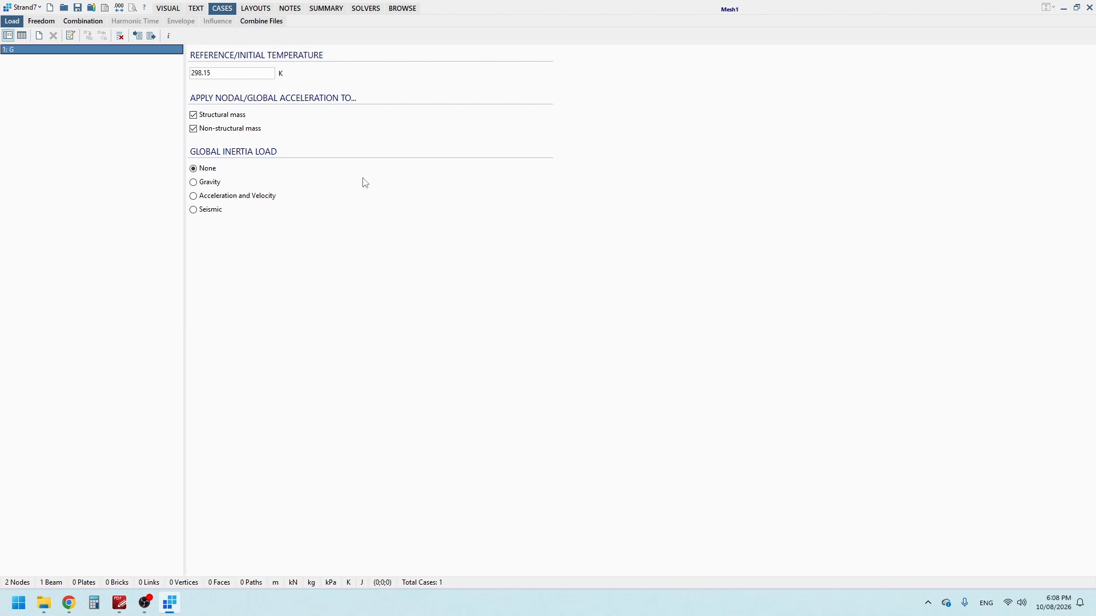
Step: Add a second load case named Q
{"action": "left_click", "coordinate": [40, 37]}
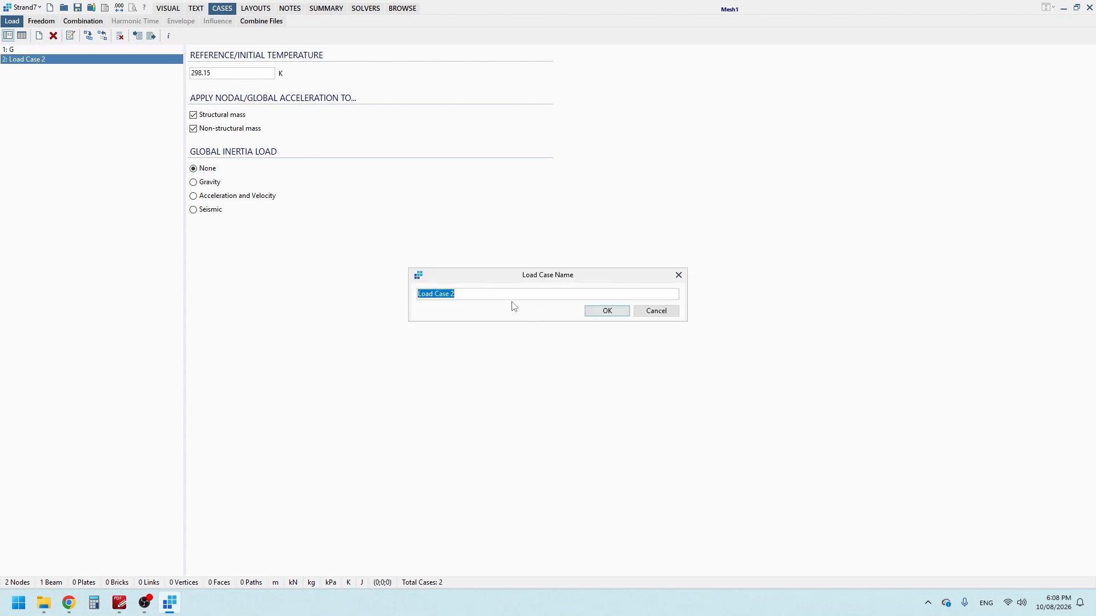
{"action": "type", "text": "Q"}
{"action": "left_click", "coordinate": [608, 311]}
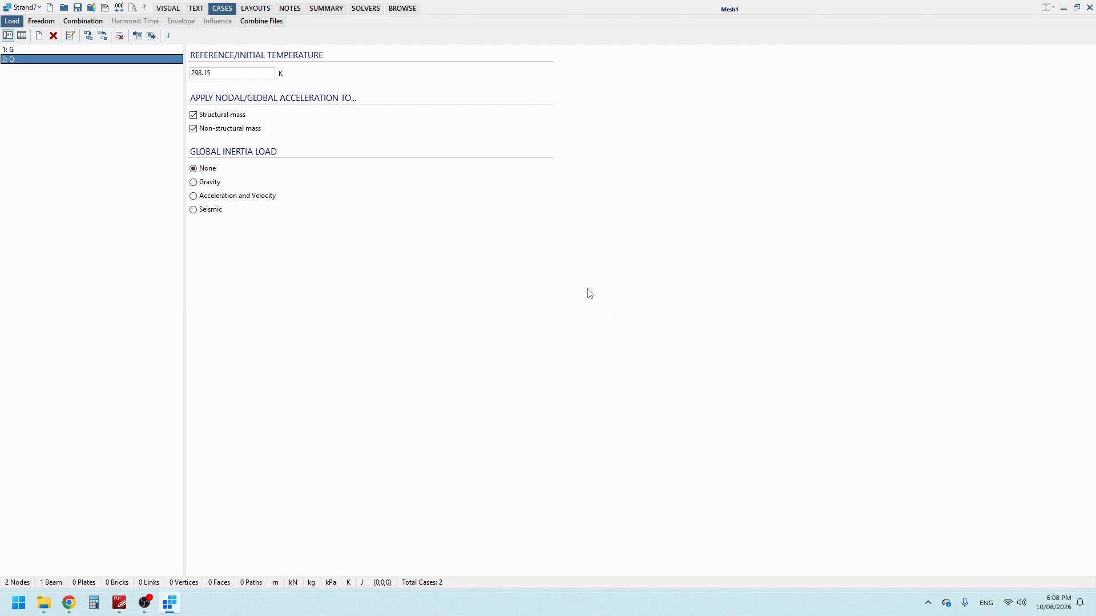
Step: Consult the AS1170.0 strength load combinations in the PDF standard
{"action": "left_click", "coordinate": [119, 603]}
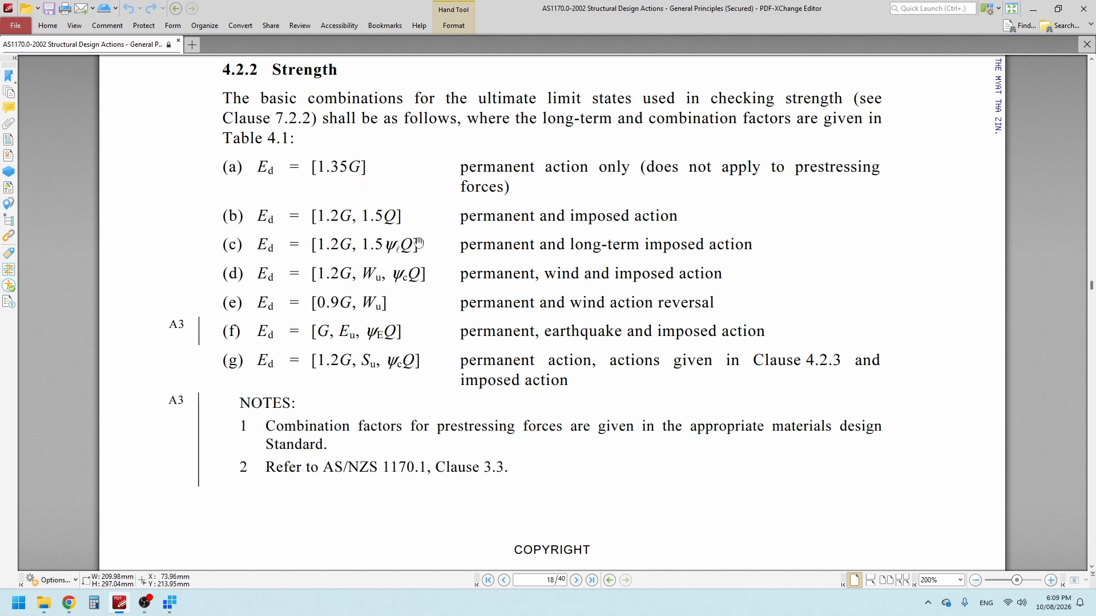
{"action": "key", "text": "alt+Tab"}
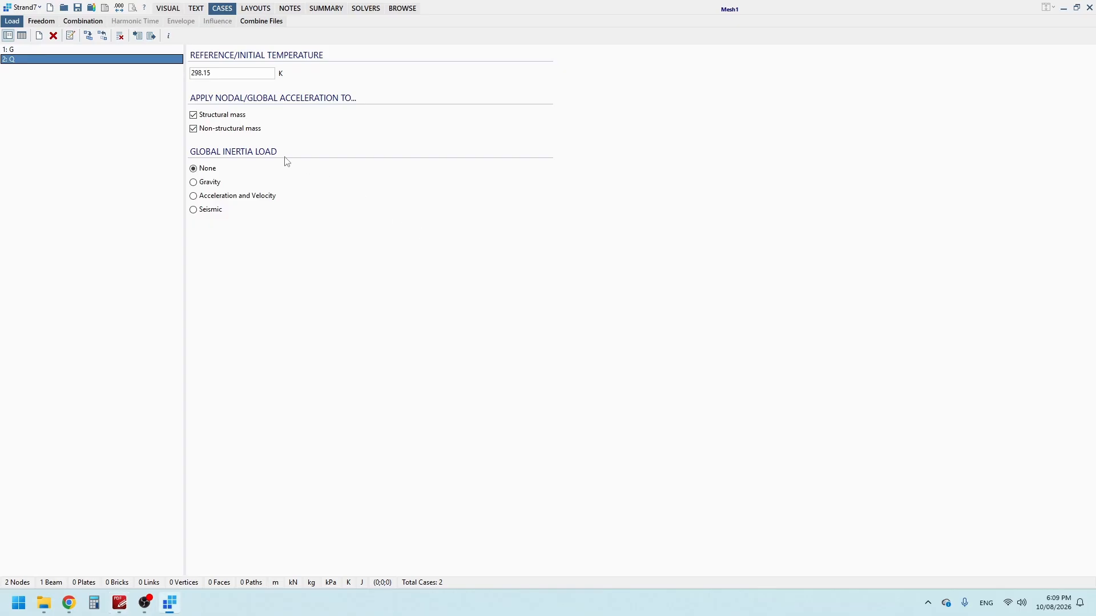
Step: Insert a load combination named 1.35G with a factor of 1.35 on load case G
{"action": "left_click", "coordinate": [84, 22]}
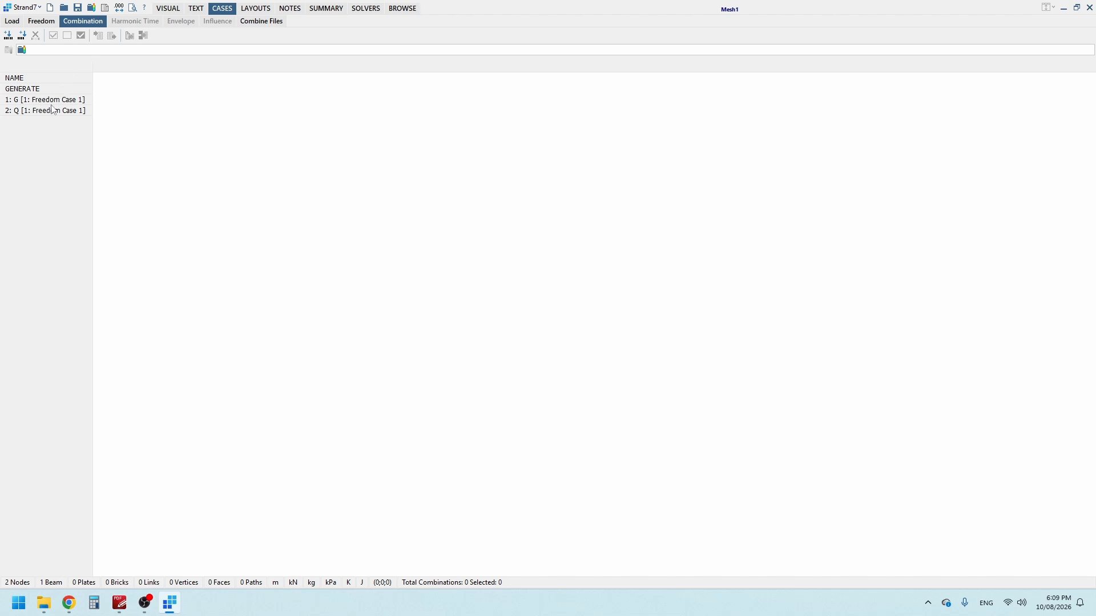
{"action": "left_click", "coordinate": [8, 38]}
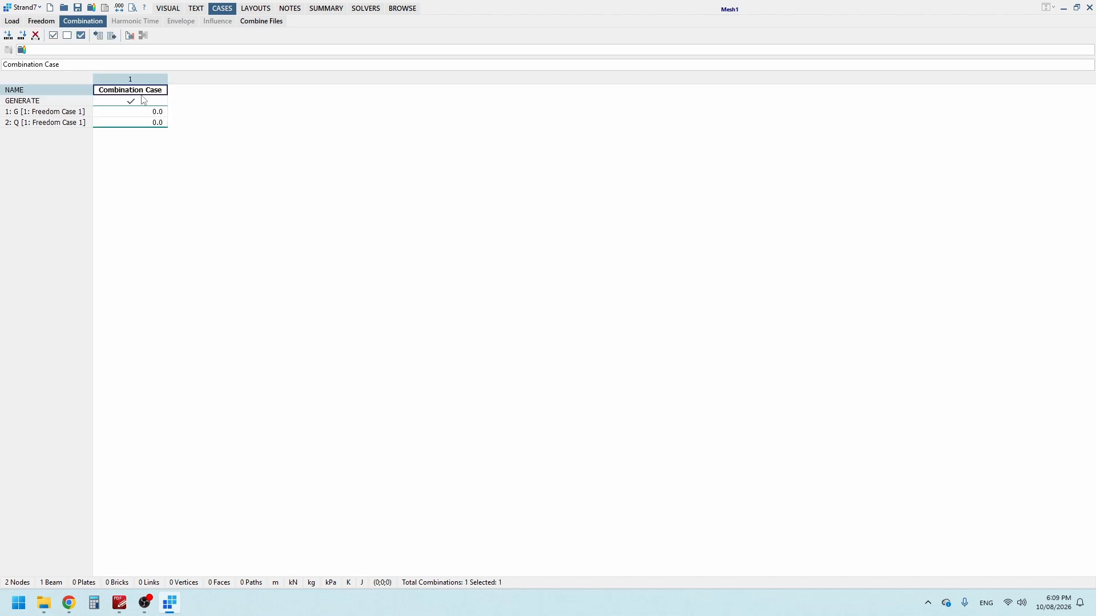
{"action": "double_click", "coordinate": [142, 92]}
{"action": "type", "text": "1.35G"}
{"action": "left_click", "coordinate": [144, 112]}
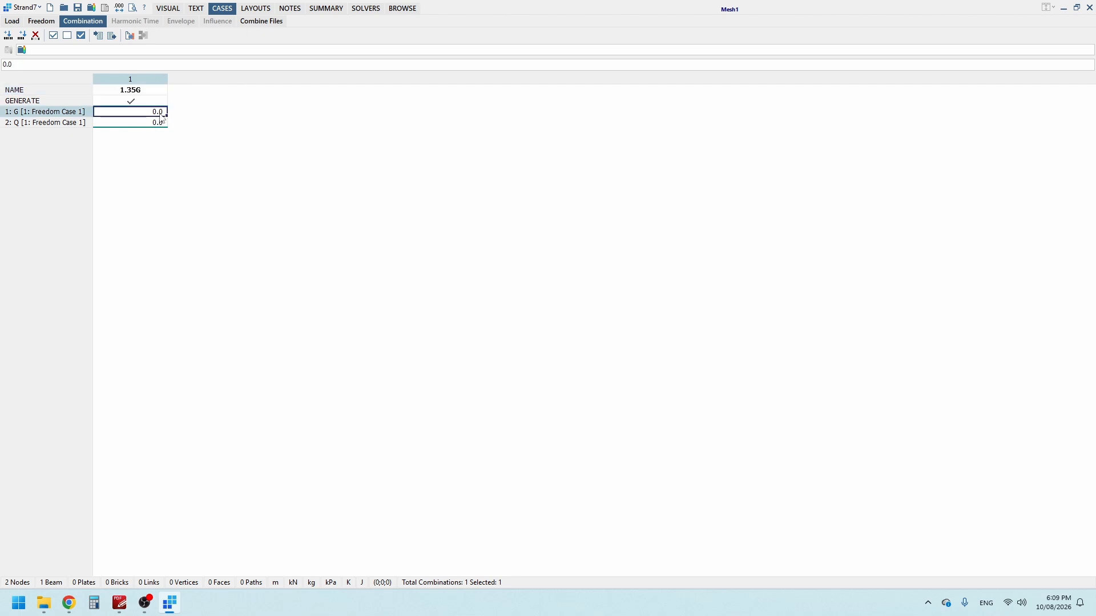
{"action": "double_click", "coordinate": [162, 113]}
{"action": "type", "text": "1.35"}
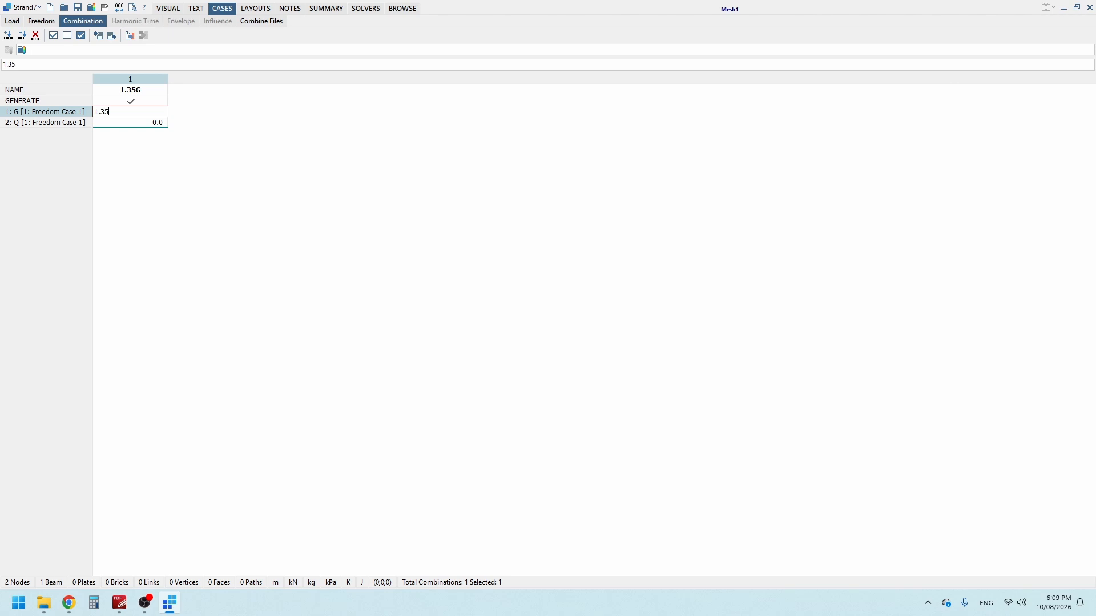
Step: Add a second load combination named 1.2G+1.5Q
{"action": "left_click", "coordinate": [23, 36]}
{"action": "left_click", "coordinate": [202, 89]}
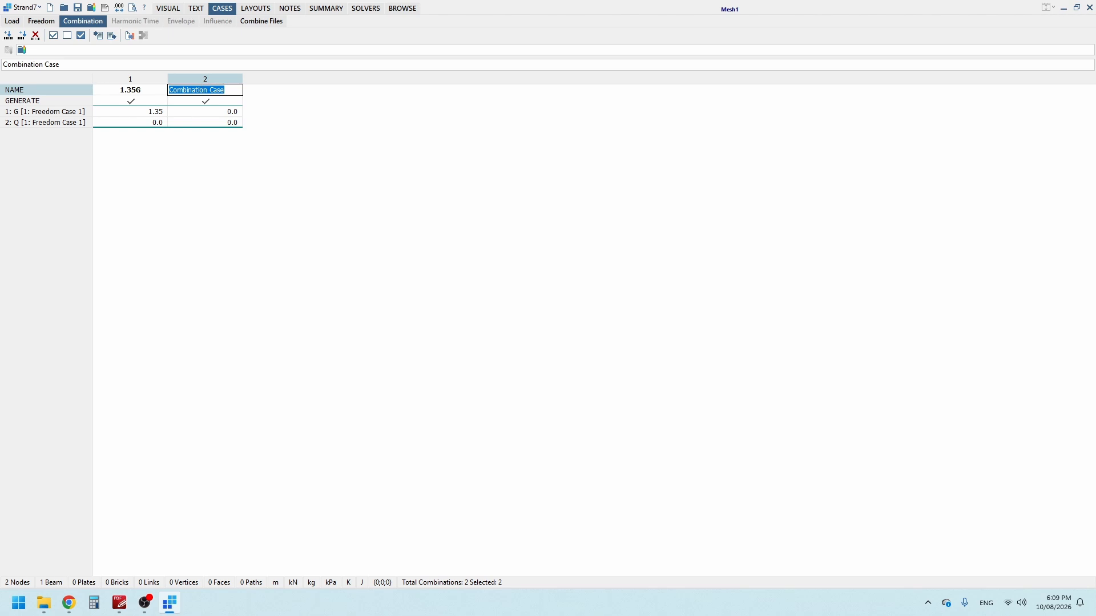
{"action": "type", "text": "1.2G+1.5Q"}
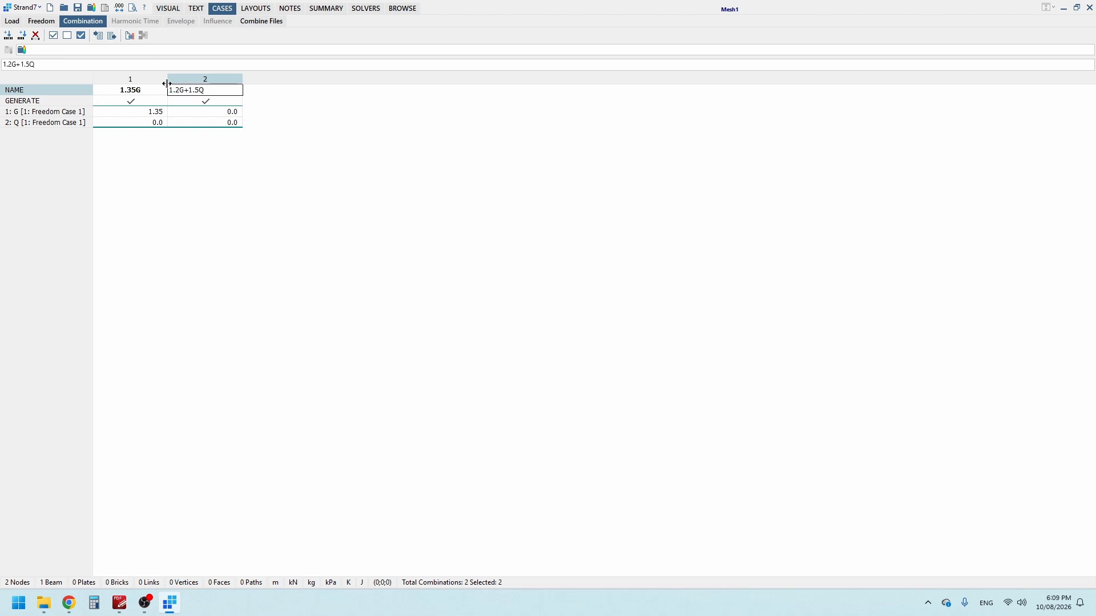
Step: Set the second combination's factors to 1.2 for G and 1.5 for Q, and save the combination data
{"action": "left_click", "coordinate": [228, 112]}
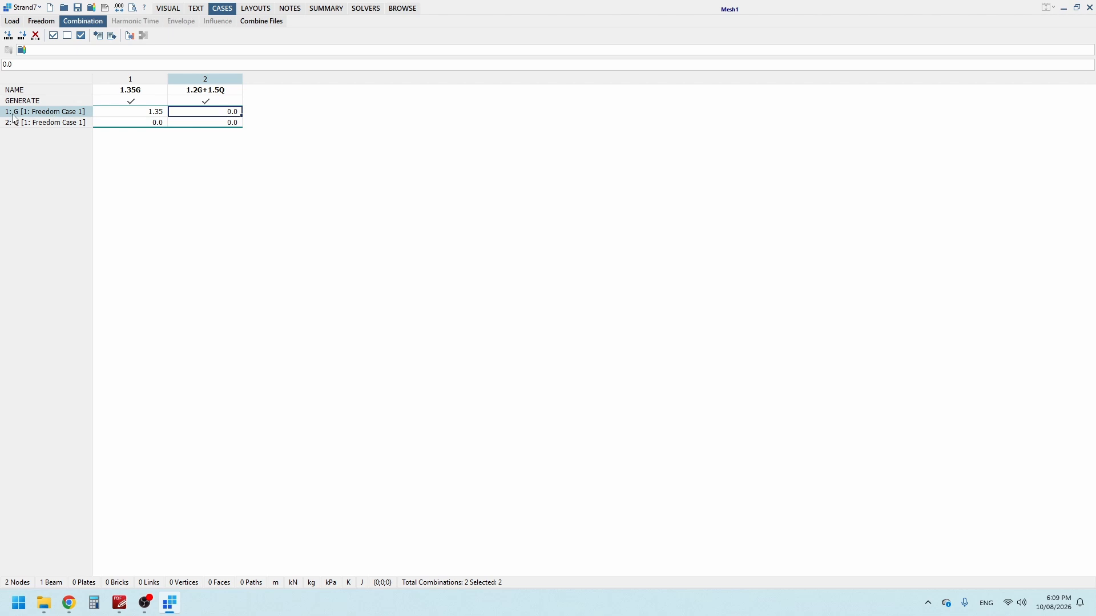
{"action": "left_click", "coordinate": [223, 113]}
{"action": "type", "text": "1.25"}
{"action": "left_click", "coordinate": [234, 124]}
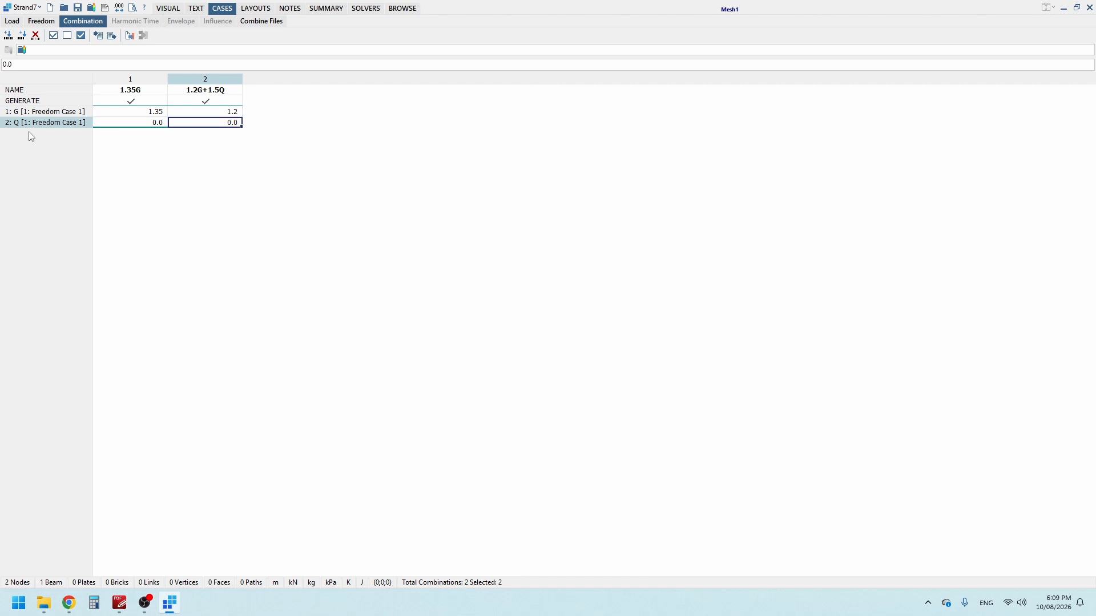
{"action": "left_click", "coordinate": [221, 123]}
{"action": "type", "text": "1.5"}
{"action": "key", "text": "Return"}
{"action": "left_click", "coordinate": [228, 111]}
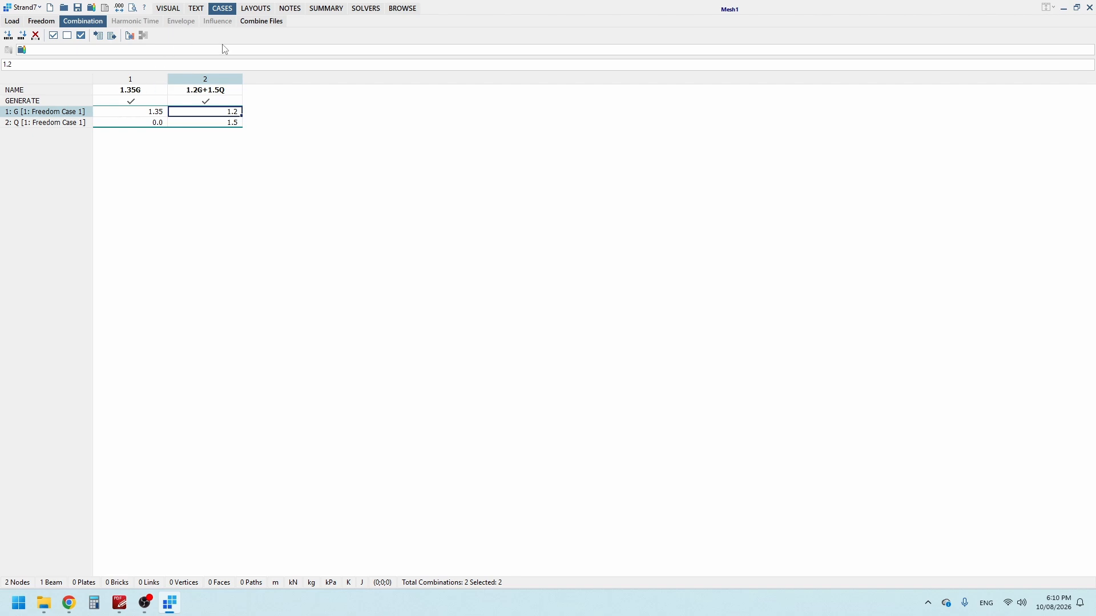
{"action": "left_click", "coordinate": [175, 11]}
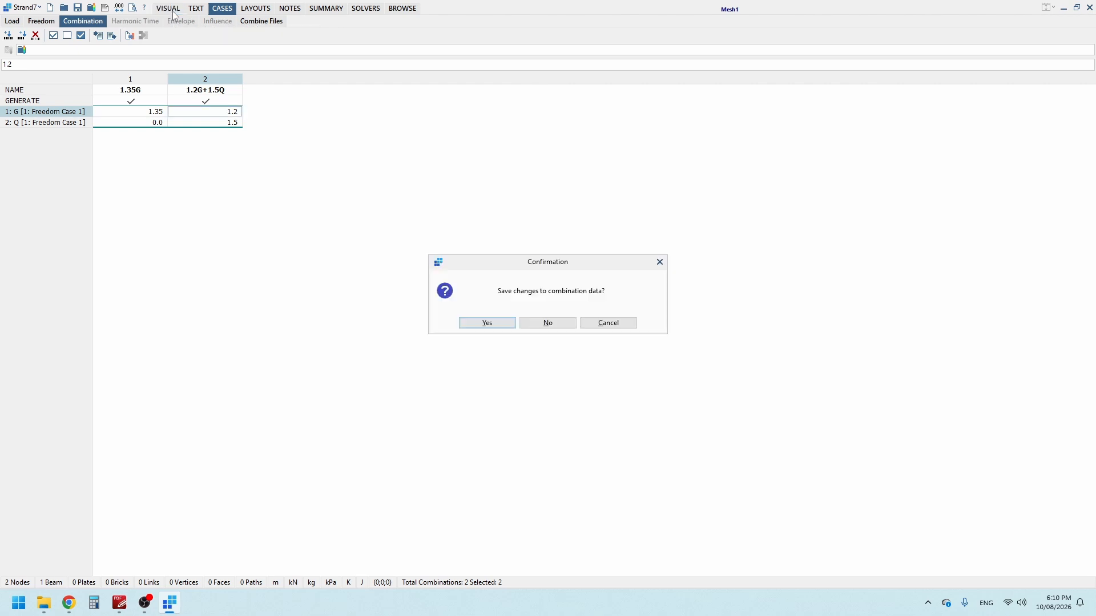
{"action": "left_click", "coordinate": [496, 323]}
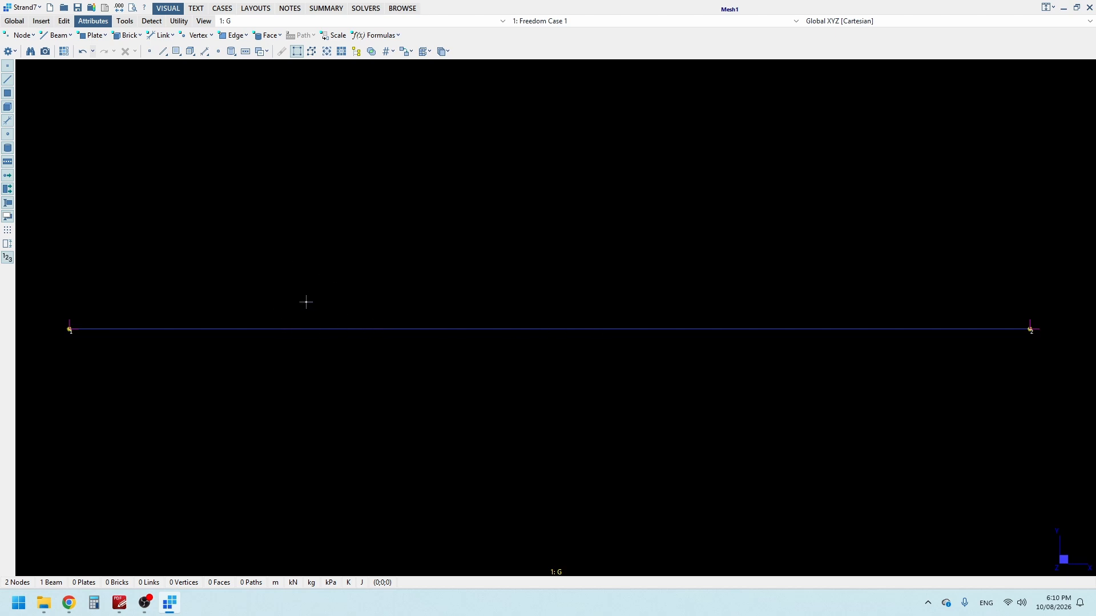
Step: Apply a global distributed force of -5.0 kN/m in Dir Y to the beam in load case G
{"action": "left_click", "coordinate": [63, 38]}
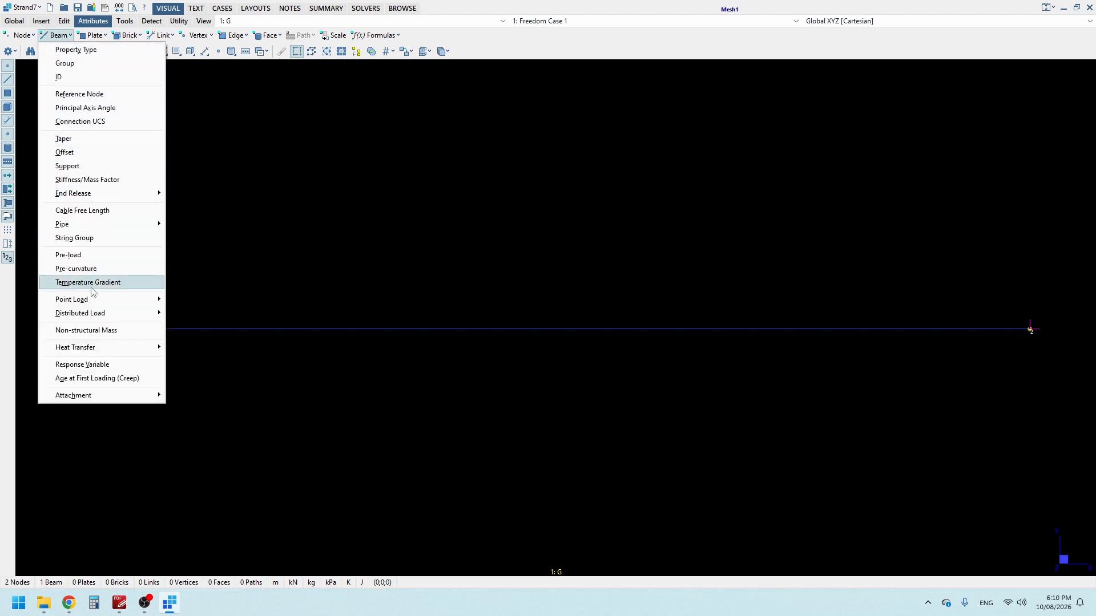
{"action": "mouse_move", "coordinate": [137, 314]}
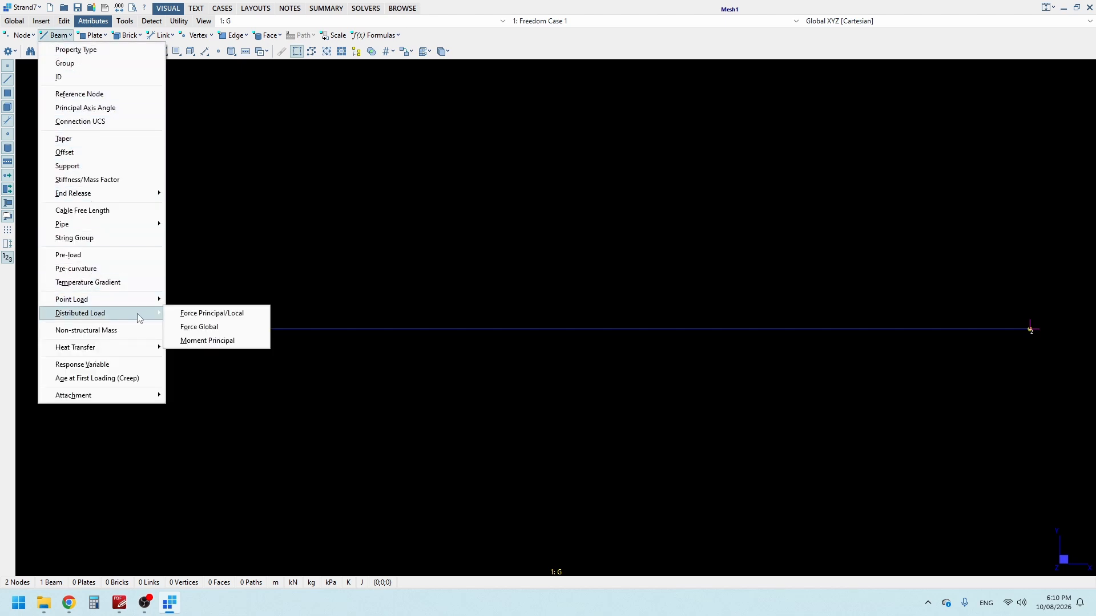
{"action": "left_click", "coordinate": [216, 333]}
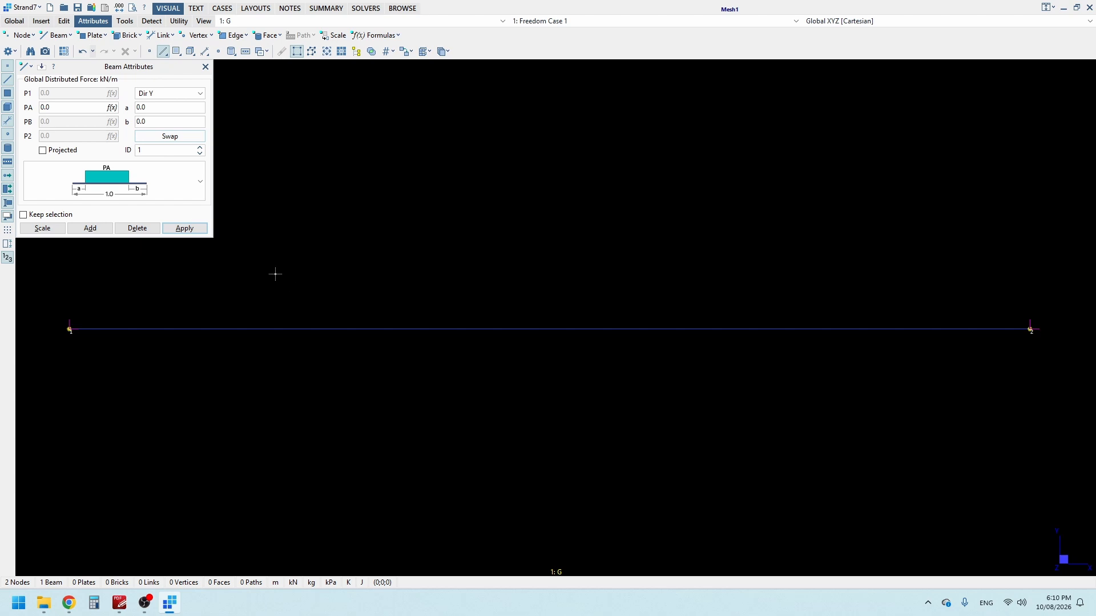
{"action": "left_click", "coordinate": [53, 109]}
{"action": "left_click", "coordinate": [325, 331]}
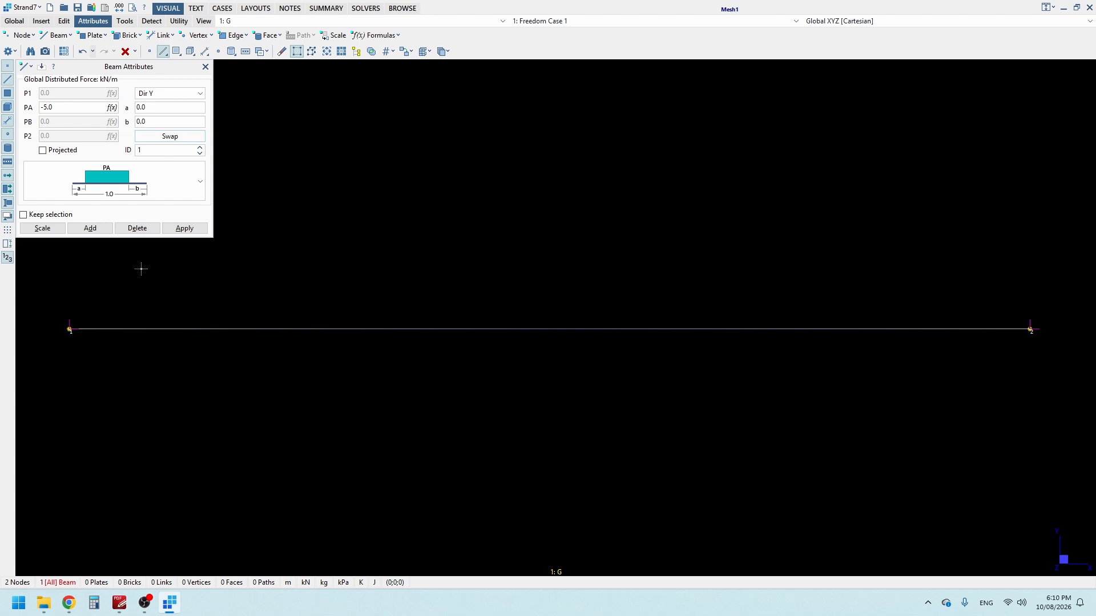
{"action": "left_click", "coordinate": [193, 229]}
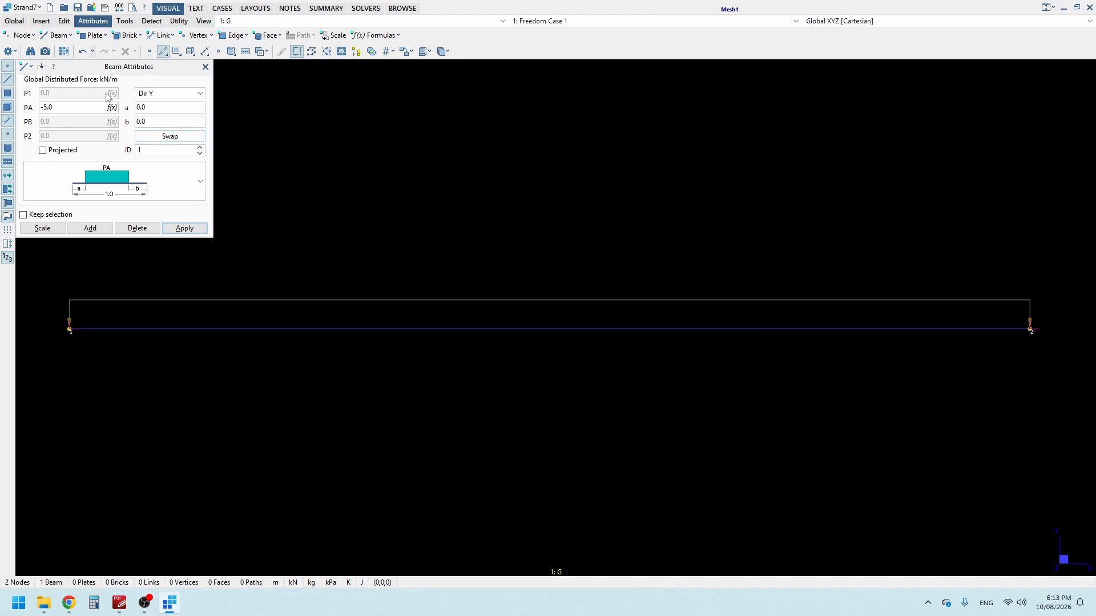
Step: Switch to load case Q and apply a -2.5 kN/m Dir Y distributed force to the beam with a start offset a of 0.2
{"action": "left_click", "coordinate": [232, 21]}
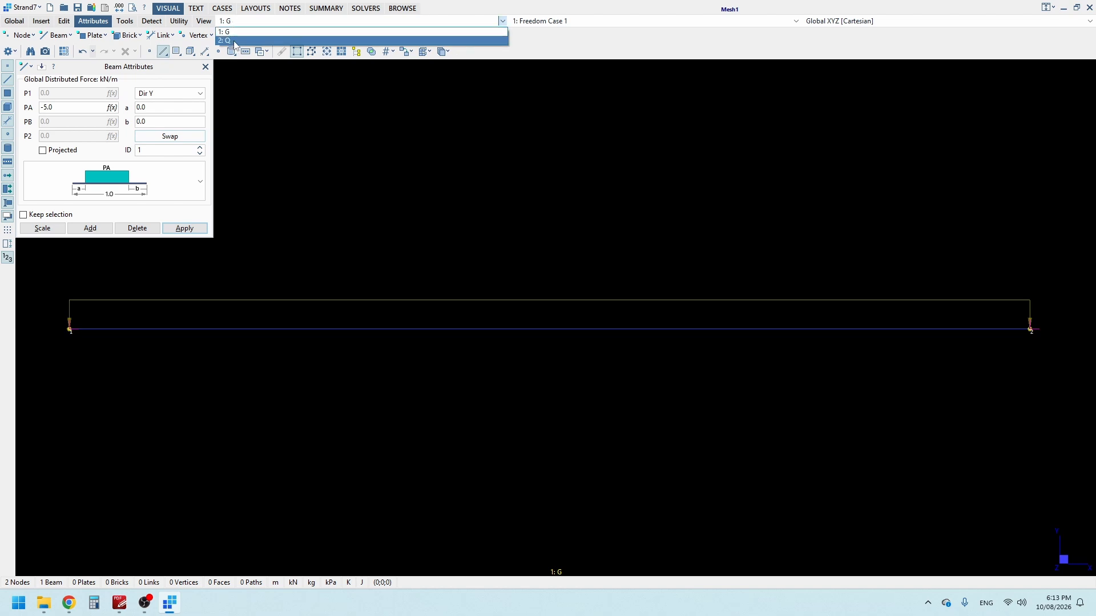
{"action": "left_click", "coordinate": [229, 40]}
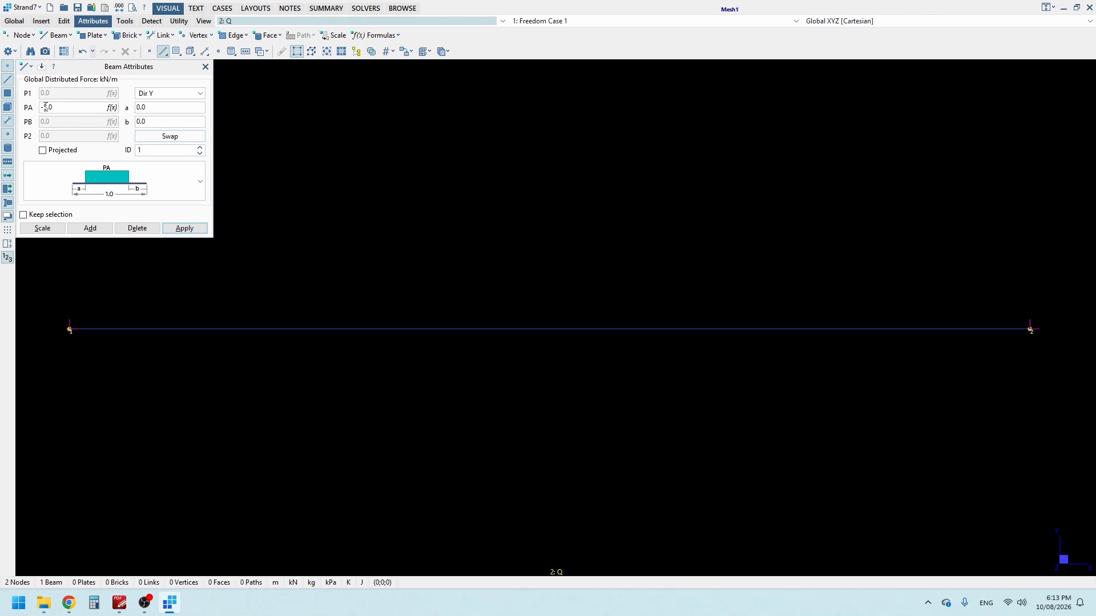
{"action": "left_click_drag", "start_coordinate": [46, 107], "coordinate": [87, 110]}
{"action": "type", "text": "5"}
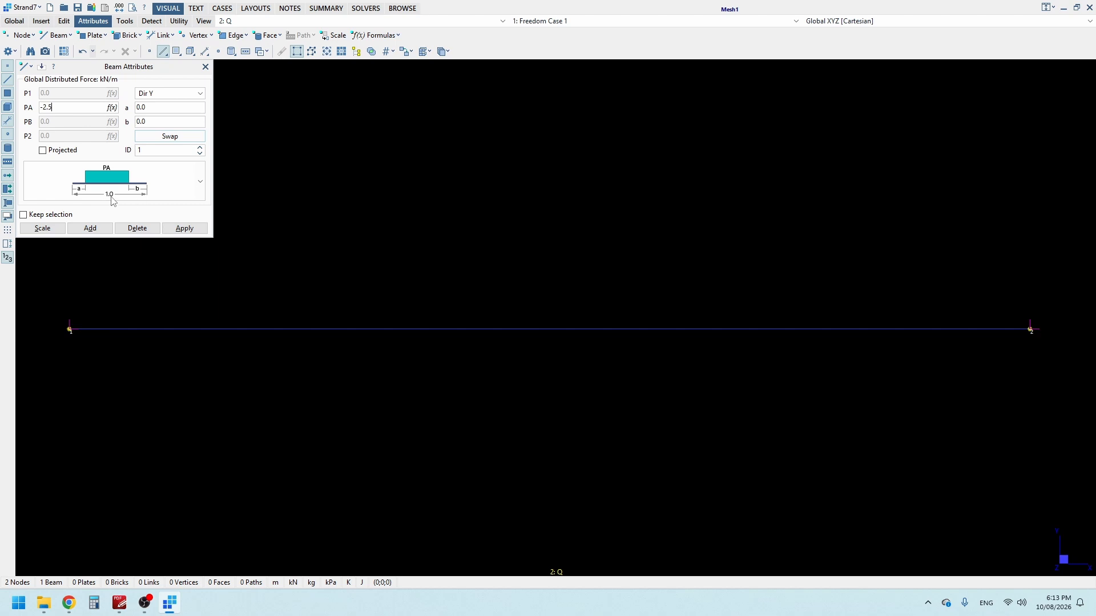
{"action": "left_click", "coordinate": [153, 107]}
{"action": "left_click", "coordinate": [308, 330]}
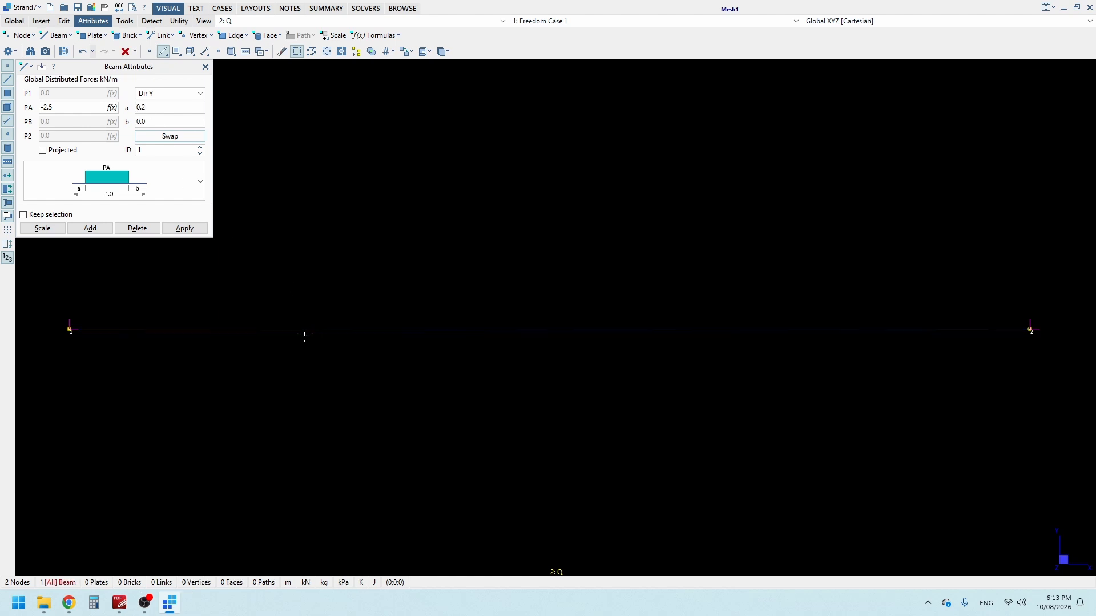
{"action": "left_click", "coordinate": [198, 231]}
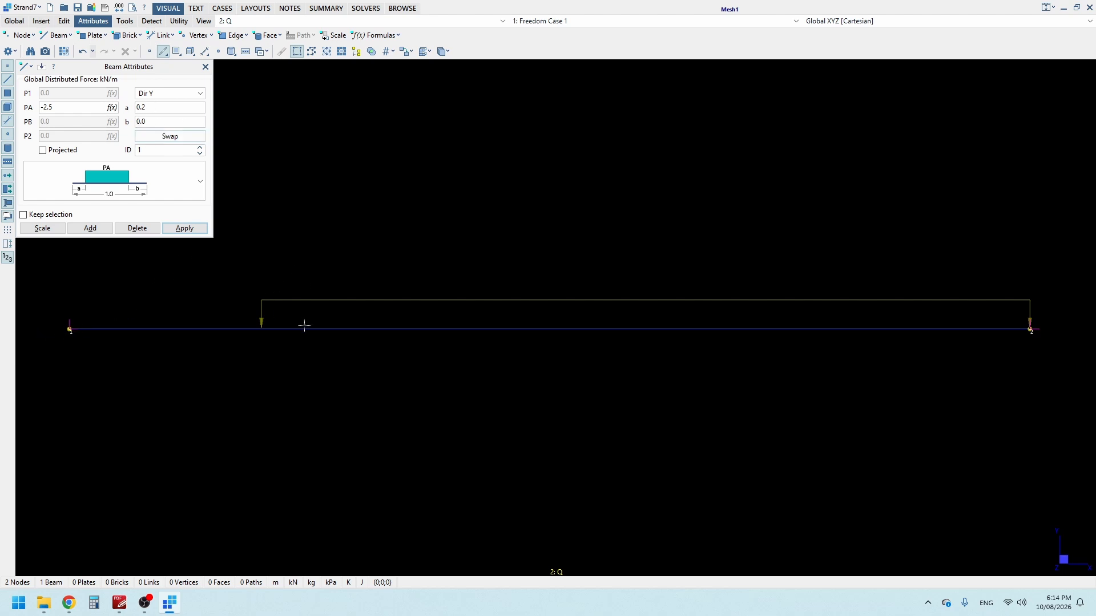
Step: Delete the Q beam load and reapply the -2.5 kN/m distributed force with the start offset a set to 0
{"action": "left_click", "coordinate": [241, 329]}
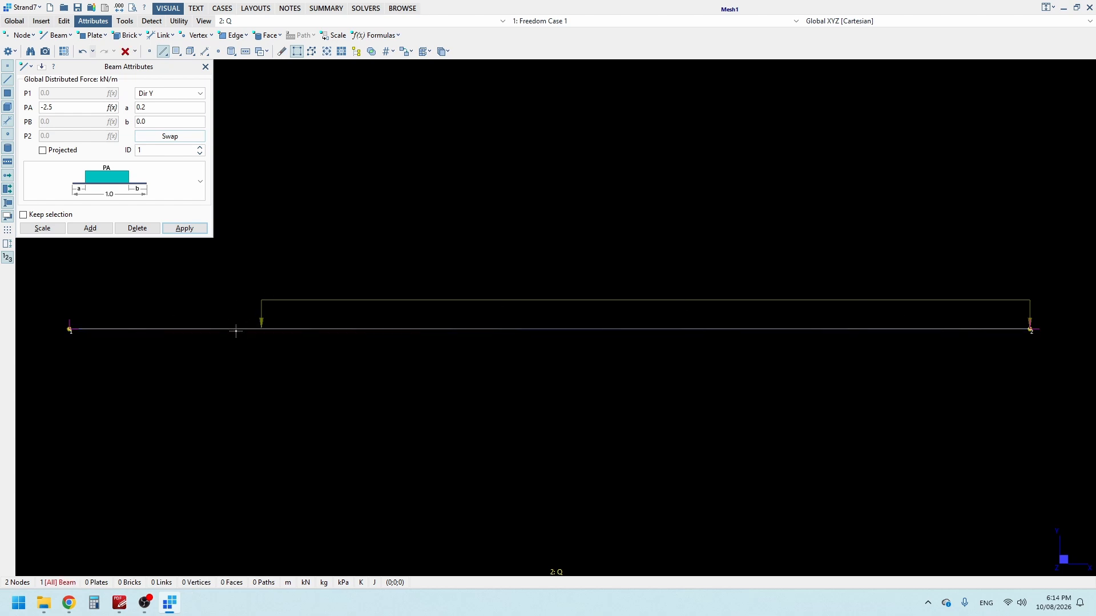
{"action": "left_click", "coordinate": [137, 228]}
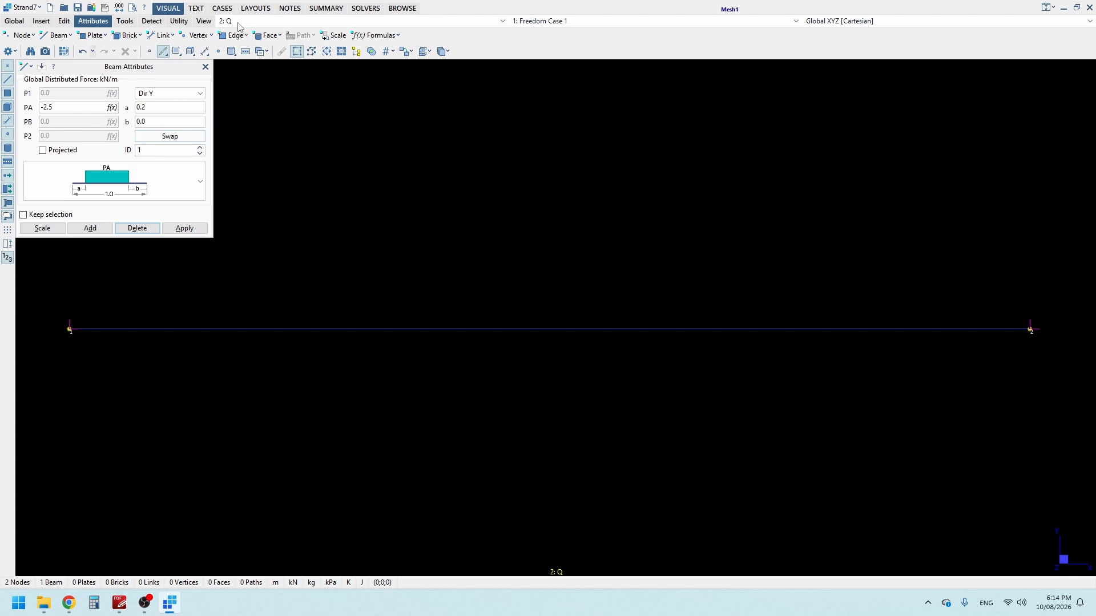
{"action": "left_click", "coordinate": [156, 111]}
{"action": "type", "text": "0"}
{"action": "left_click", "coordinate": [245, 330]}
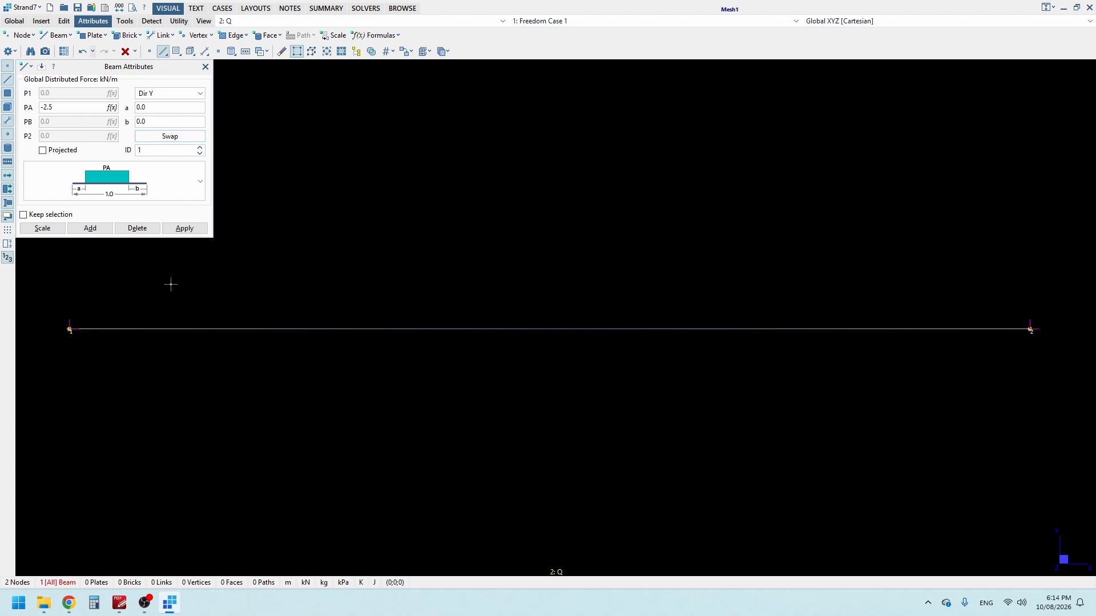
{"action": "left_click", "coordinate": [190, 231]}
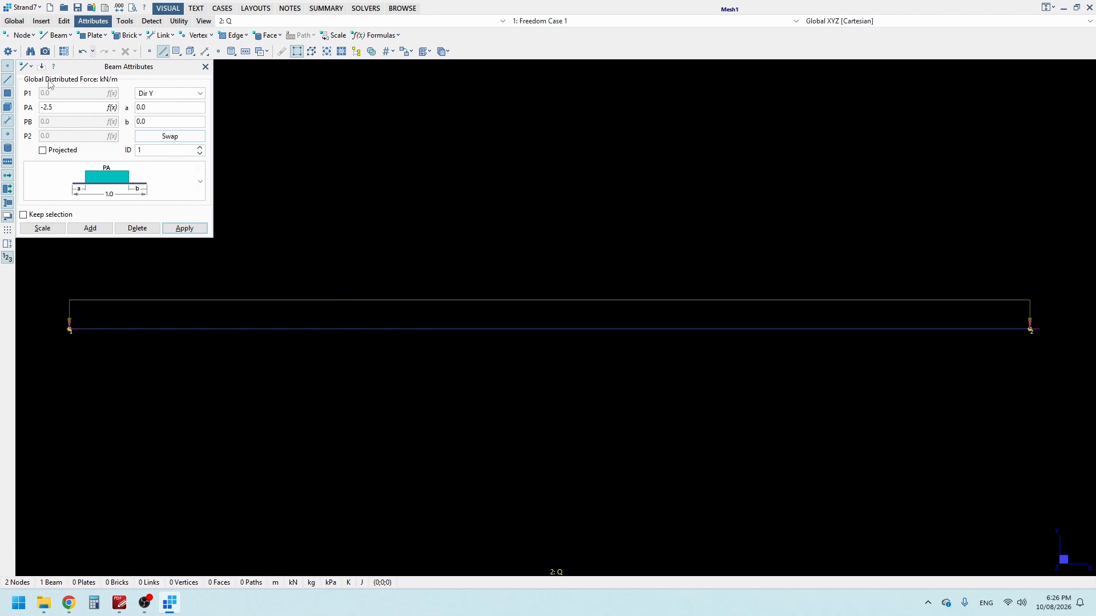
Step: Turn on value labels for beam distributed forces in the attribute display settings and view load case G
{"action": "left_click", "coordinate": [9, 52]}
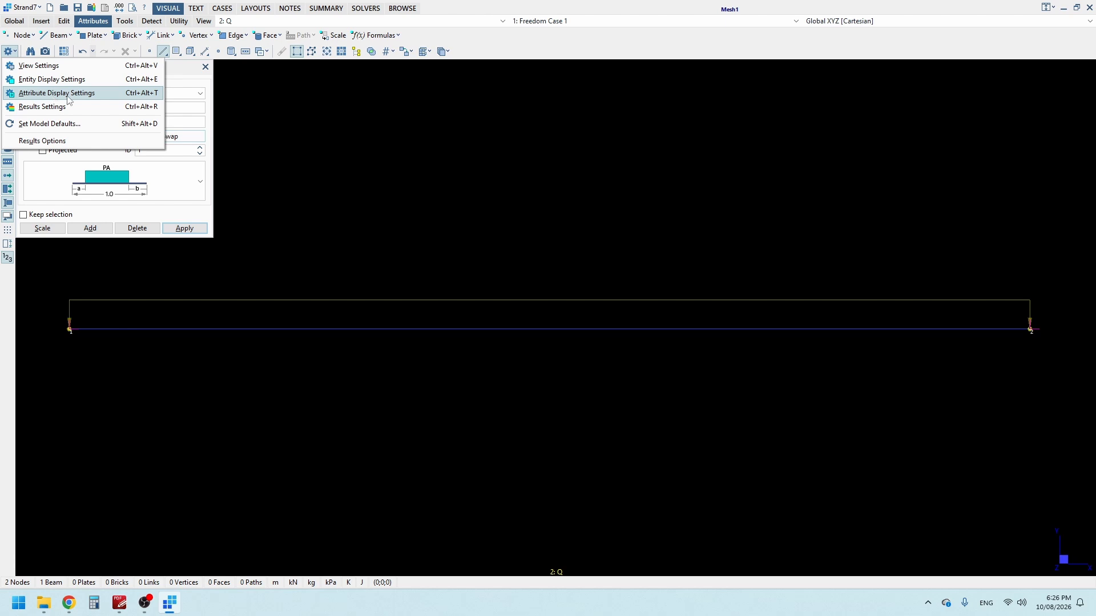
{"action": "left_click", "coordinate": [100, 94]}
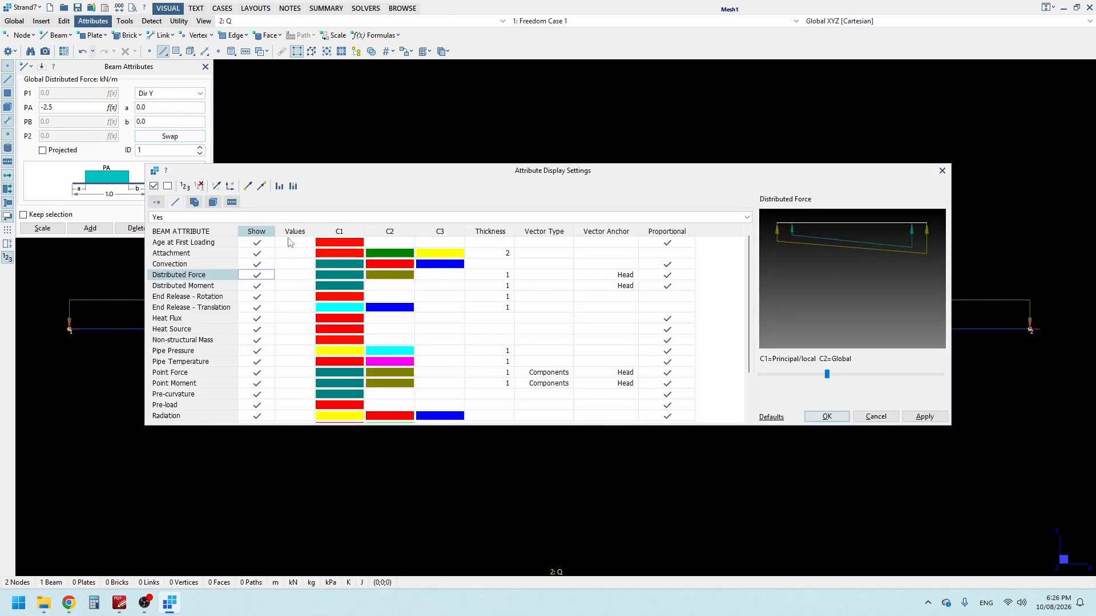
{"action": "left_click", "coordinate": [173, 202]}
{"action": "left_click", "coordinate": [293, 276]}
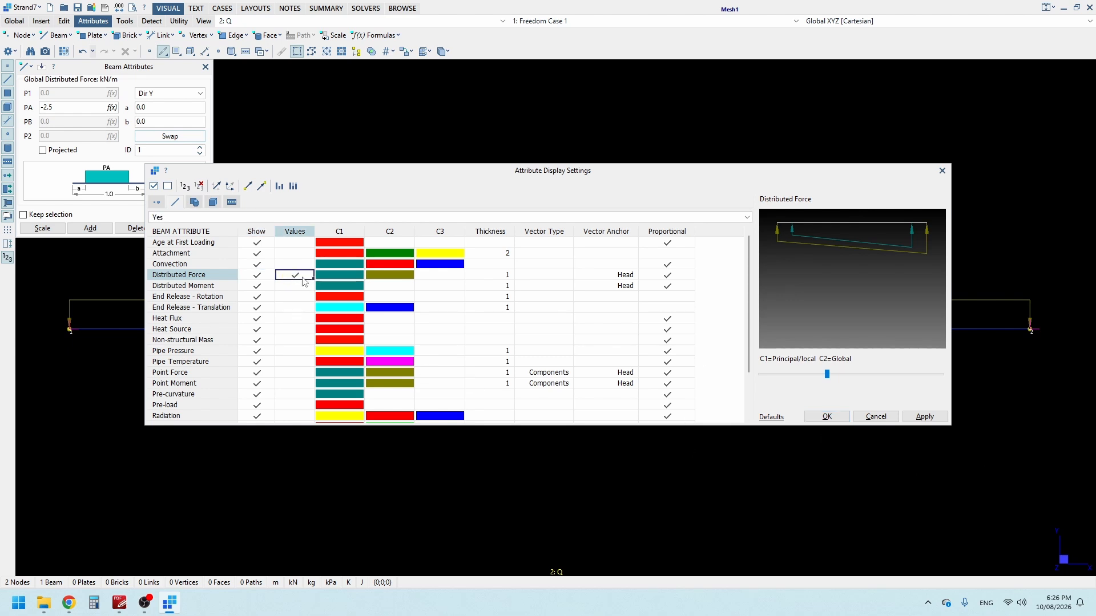
{"action": "left_click", "coordinate": [845, 419]}
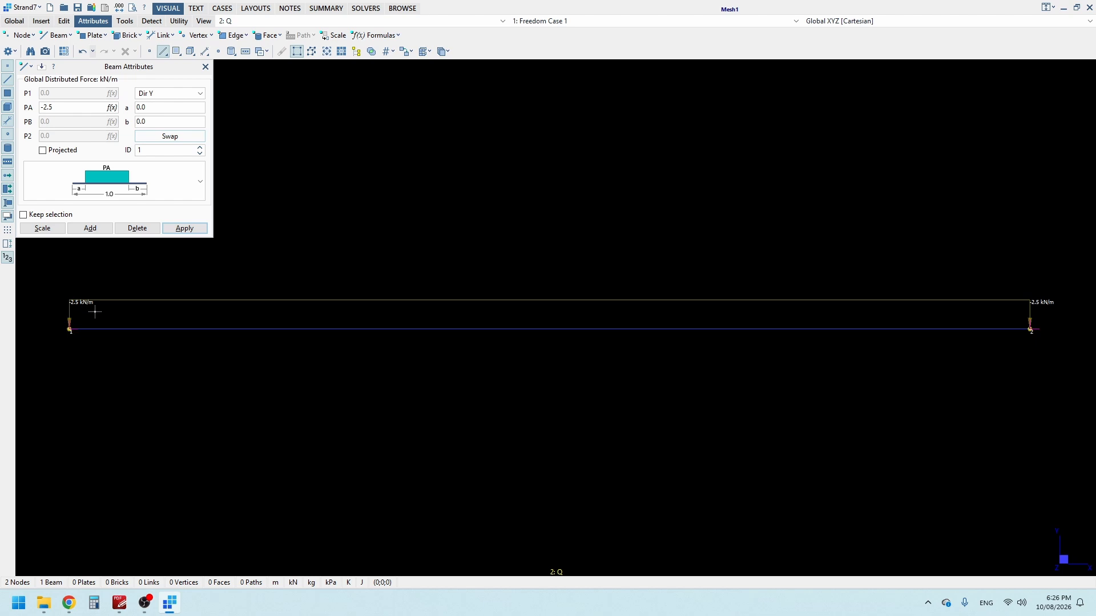
{"action": "left_click", "coordinate": [276, 21]}
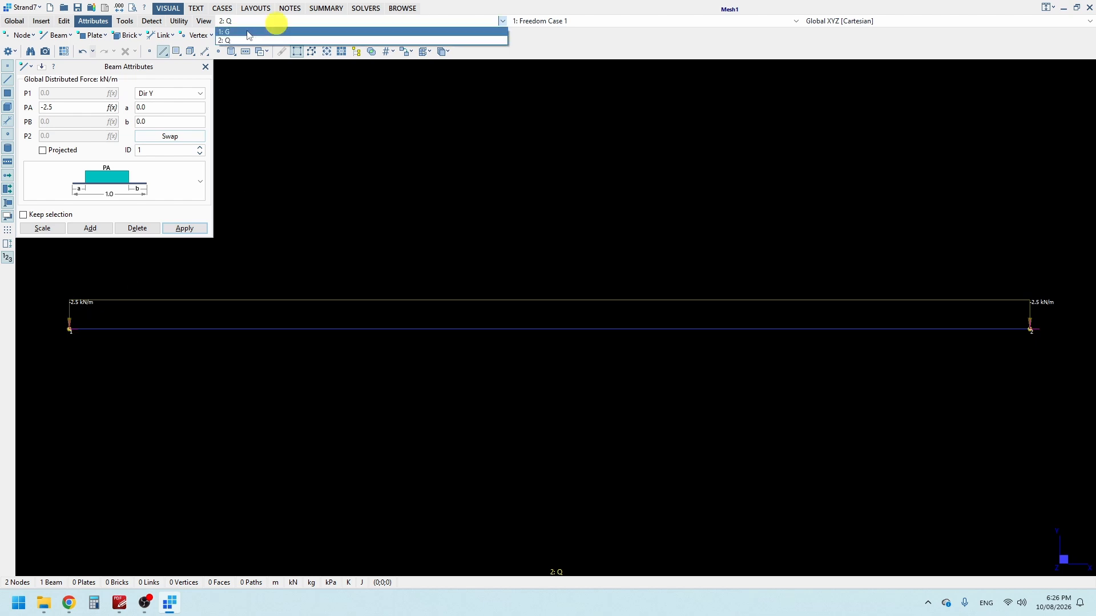
{"action": "left_click", "coordinate": [246, 32]}
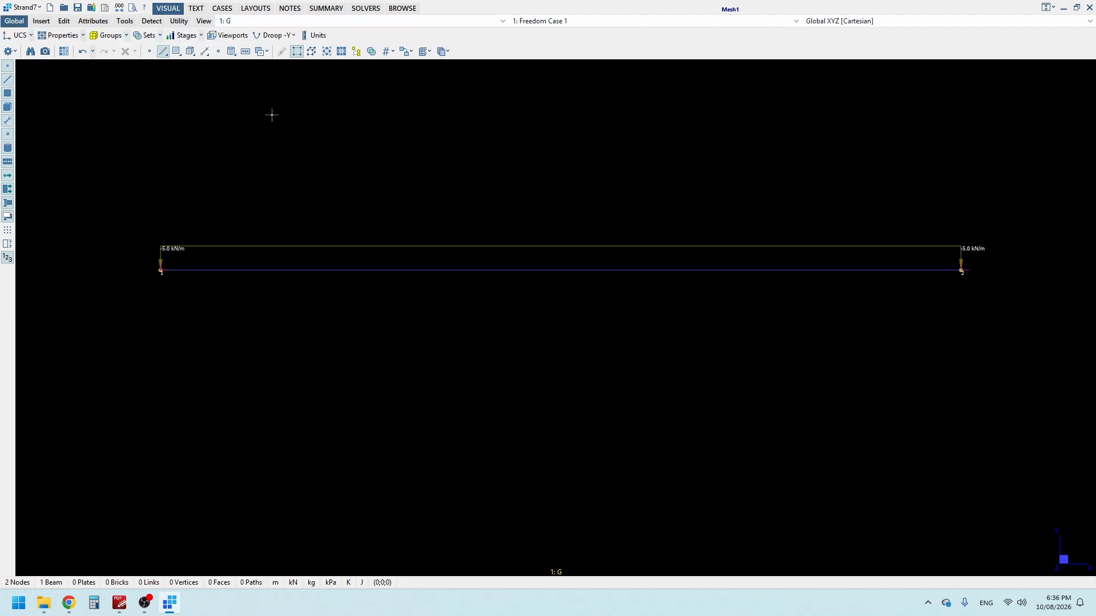
Step: Run the linear static solver, overwriting the existing results file, and check the solver log's message summary
{"action": "left_click", "coordinate": [367, 11]}
{"action": "left_click", "coordinate": [23, 37]}
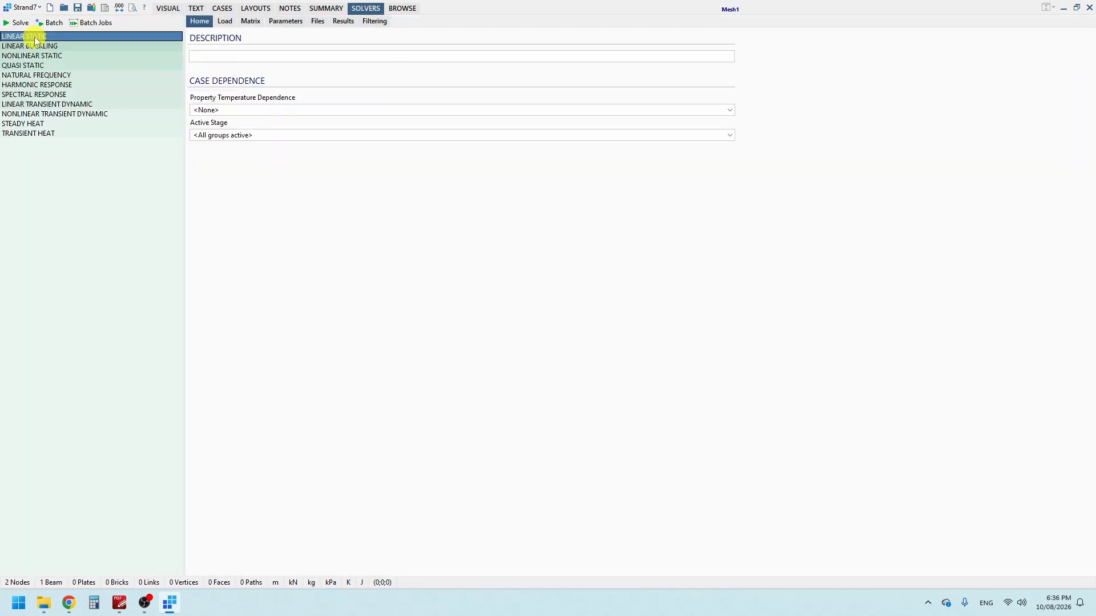
{"action": "left_click", "coordinate": [17, 23]}
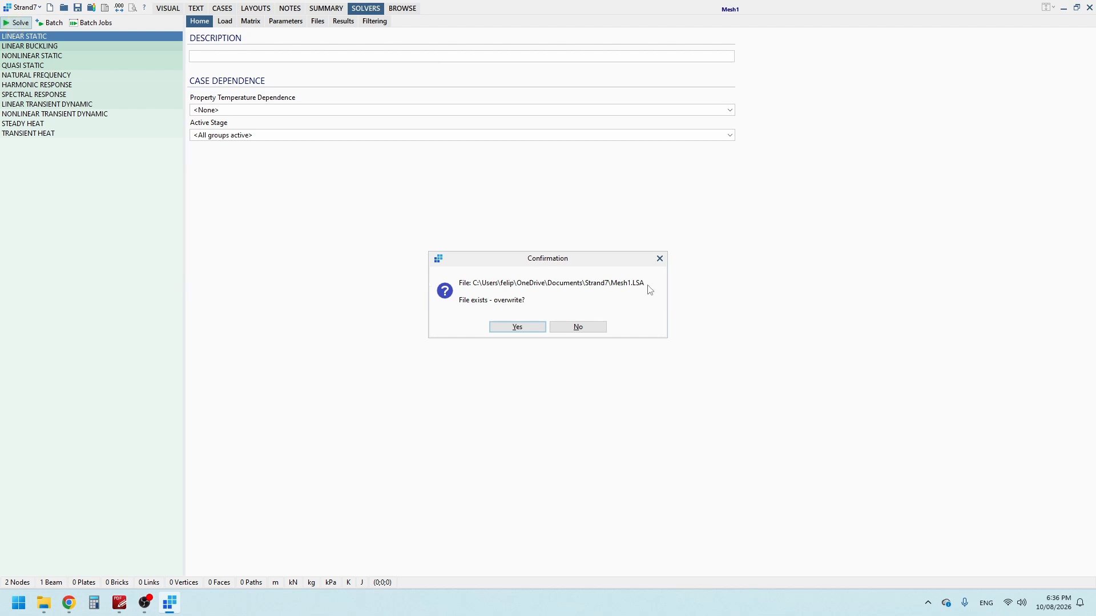
{"action": "left_click", "coordinate": [537, 328]}
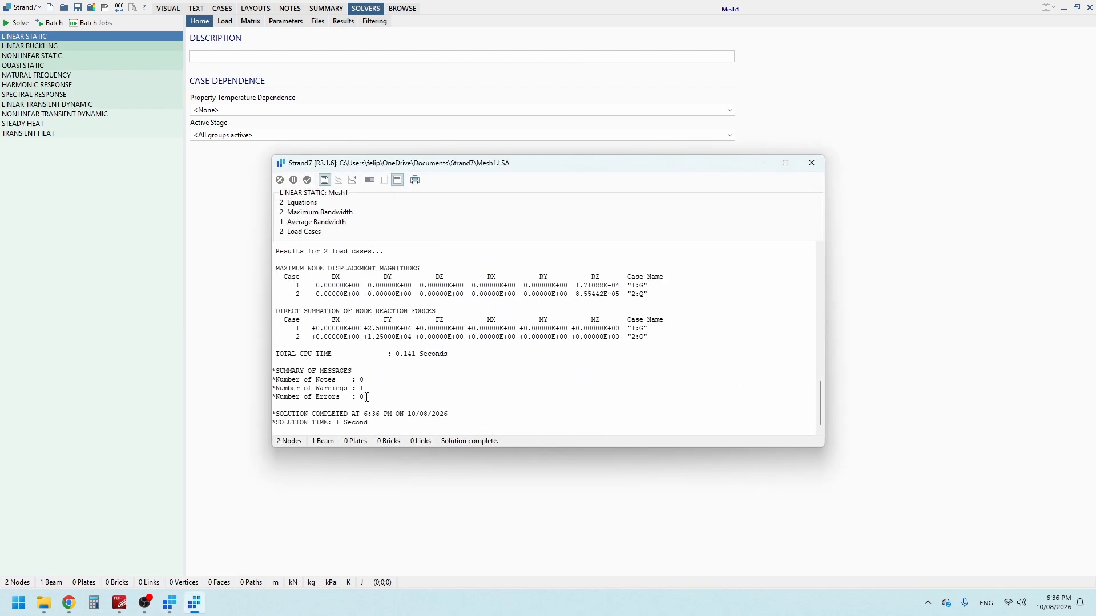
{"action": "left_click_drag", "start_coordinate": [367, 397], "coordinate": [273, 401]}
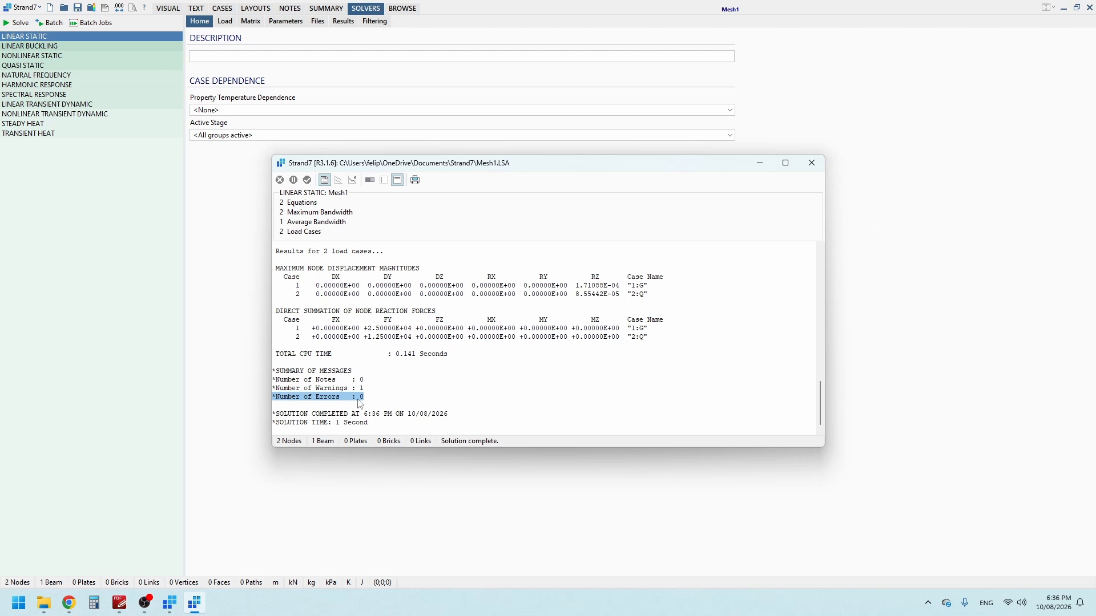
Step: Close the solver log, open the linear static results file, and generate the model's result case combinations
{"action": "left_click", "coordinate": [813, 165]}
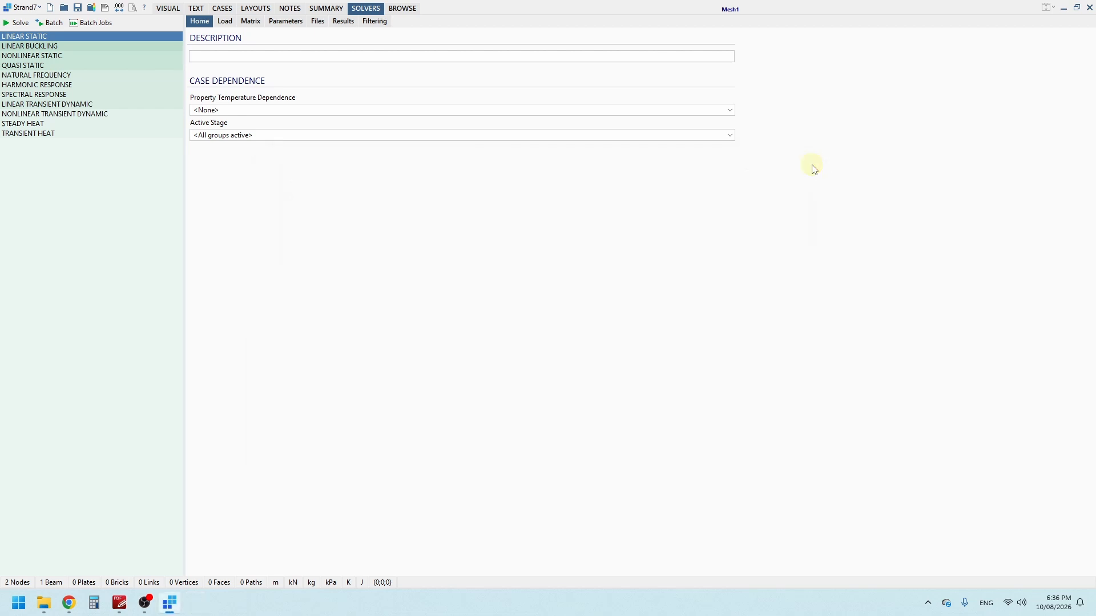
{"action": "left_click", "coordinate": [90, 12]}
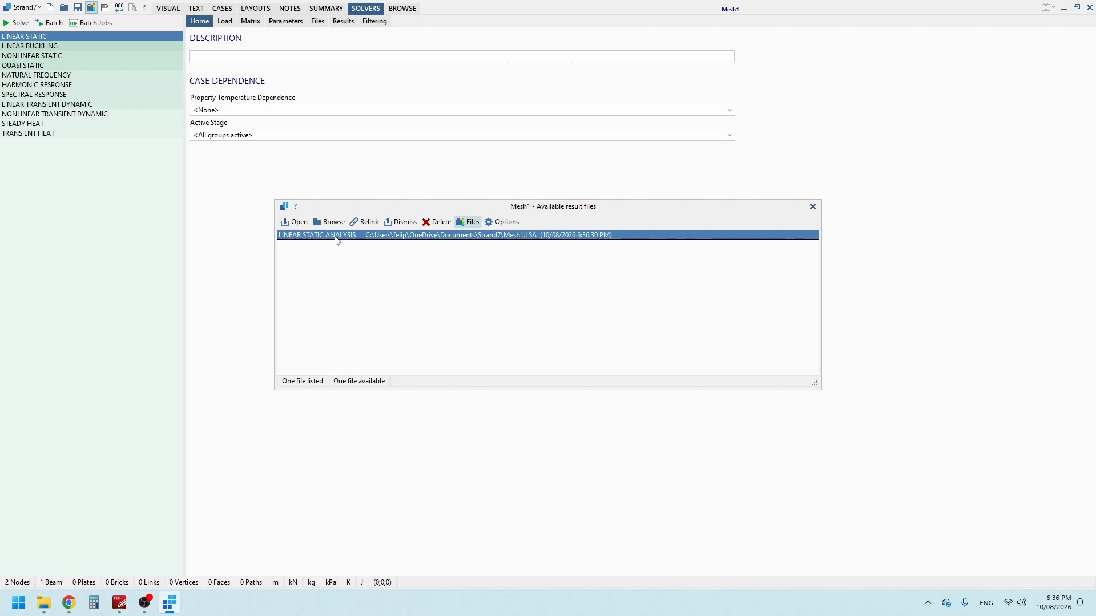
{"action": "double_click", "coordinate": [334, 236]}
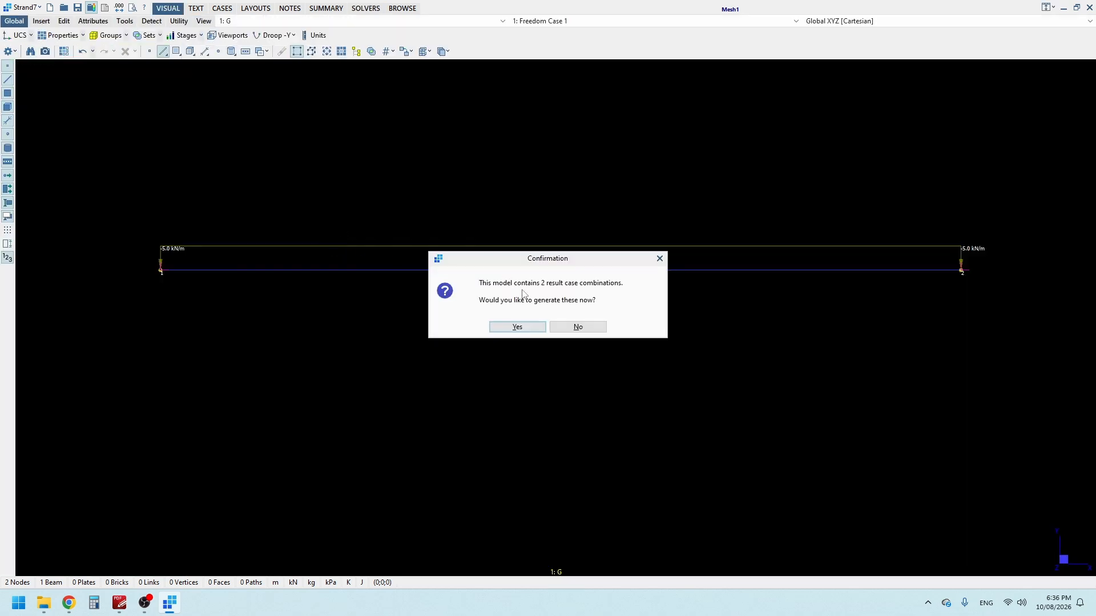
{"action": "left_click", "coordinate": [513, 330]}
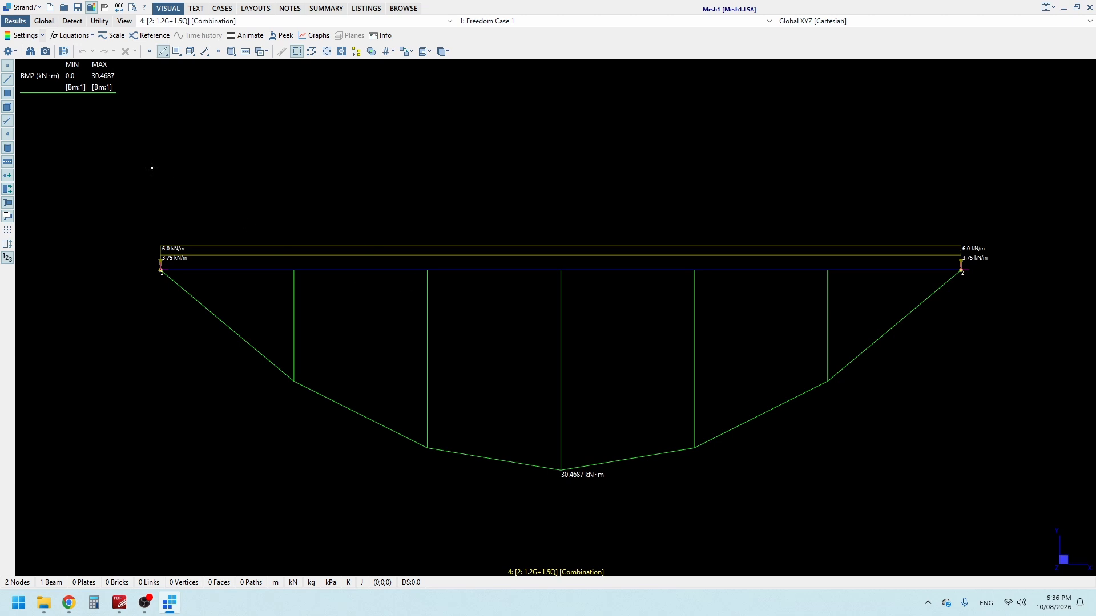
Step: Change the beam result diagram from plane 2 bending moment to plane 2 shear force
{"action": "left_click", "coordinate": [26, 38]}
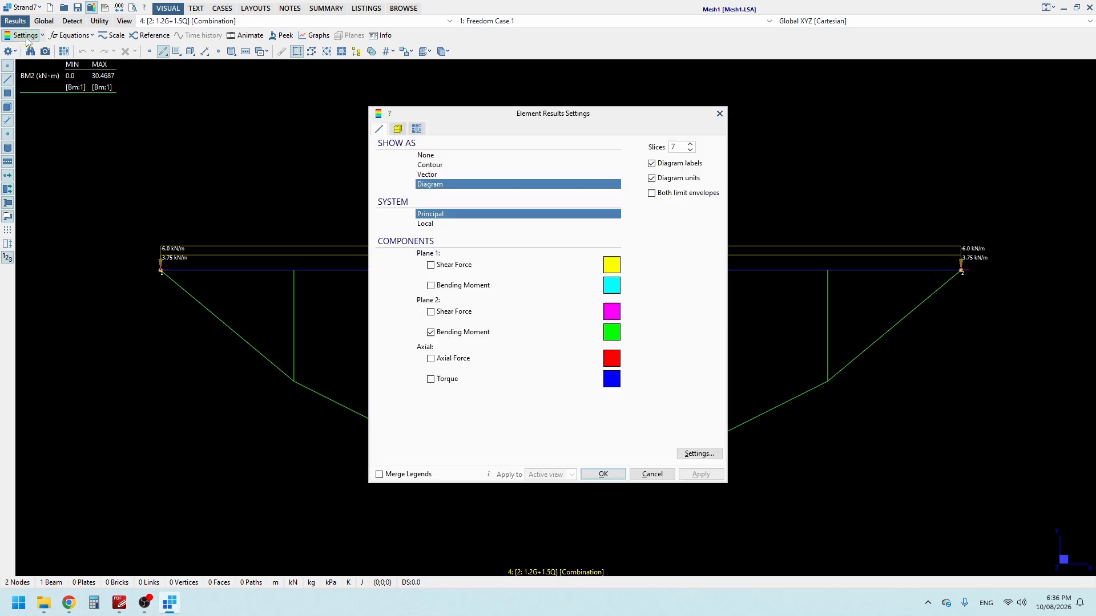
{"action": "left_click", "coordinate": [441, 184]}
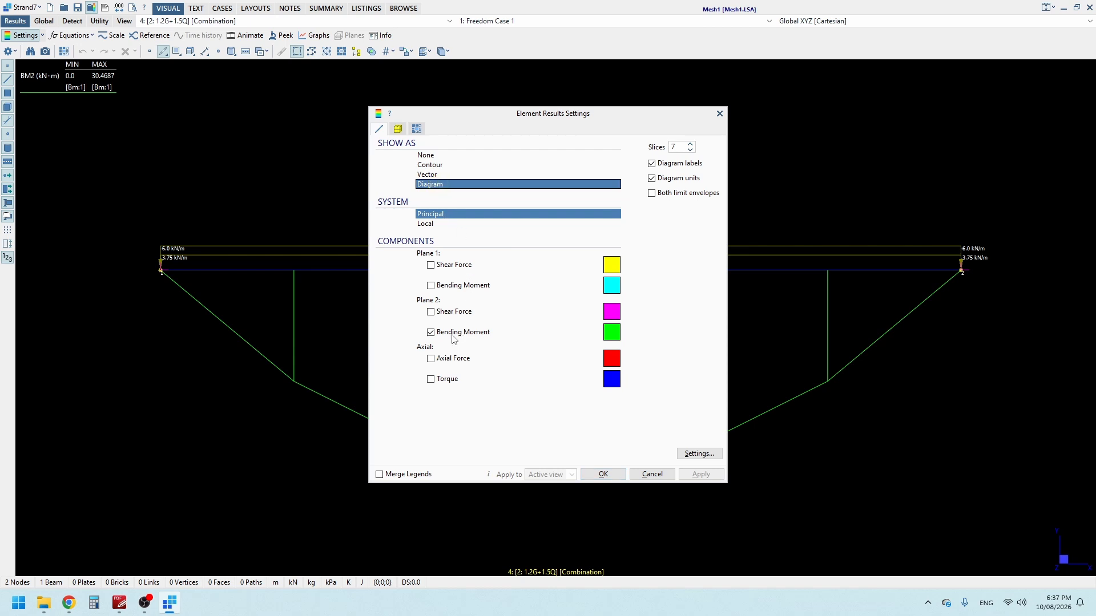
{"action": "left_click", "coordinate": [432, 333]}
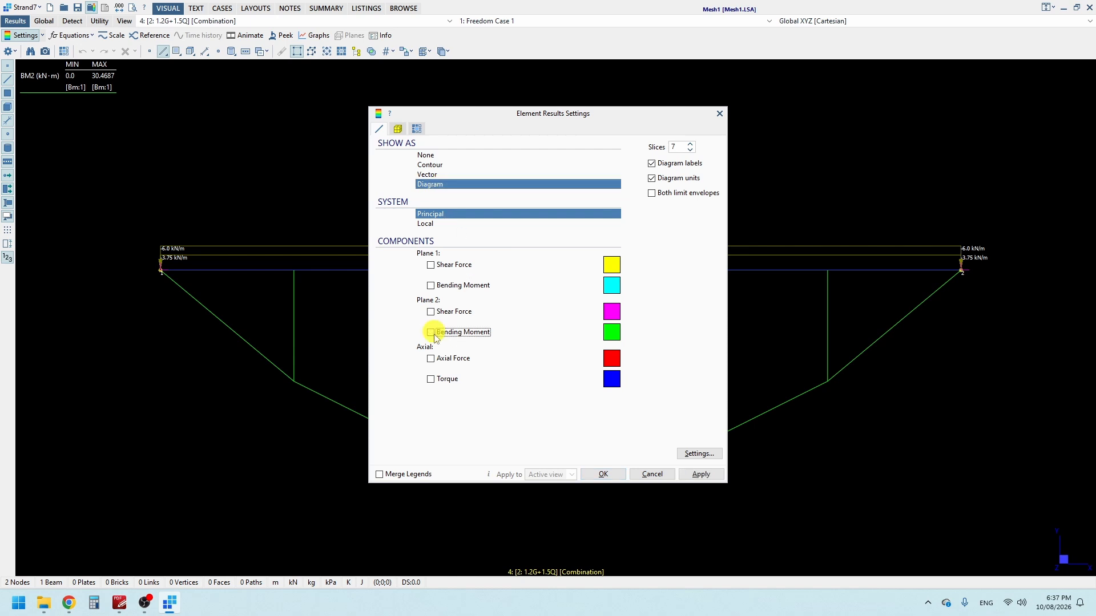
{"action": "left_click", "coordinate": [432, 333]}
{"action": "left_click_drag", "start_coordinate": [584, 117], "coordinate": [309, 158]}
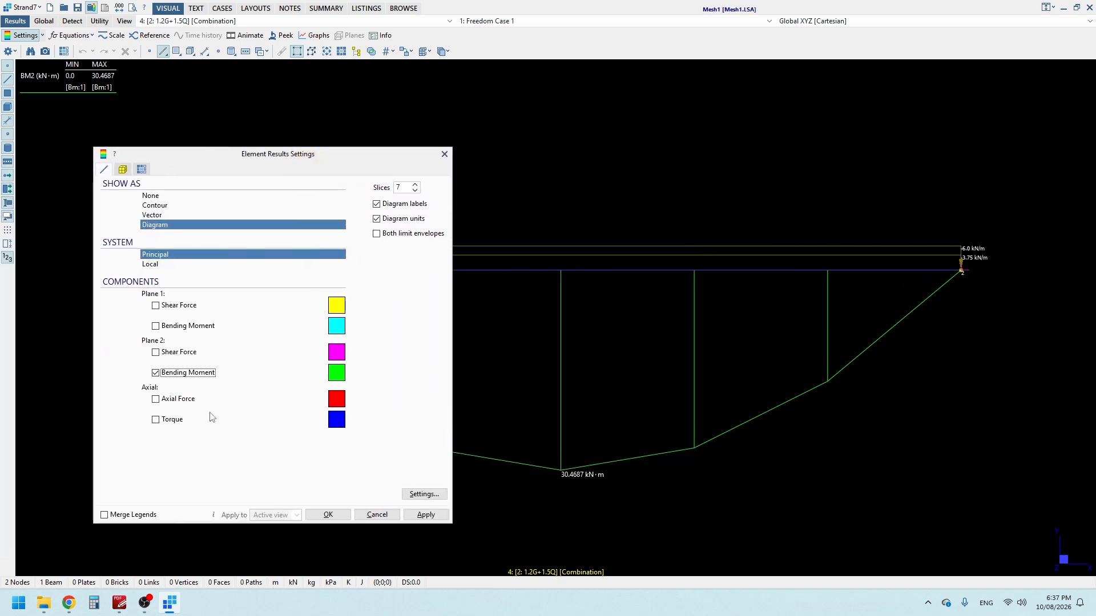
{"action": "left_click", "coordinate": [180, 352]}
{"action": "left_click", "coordinate": [178, 373]}
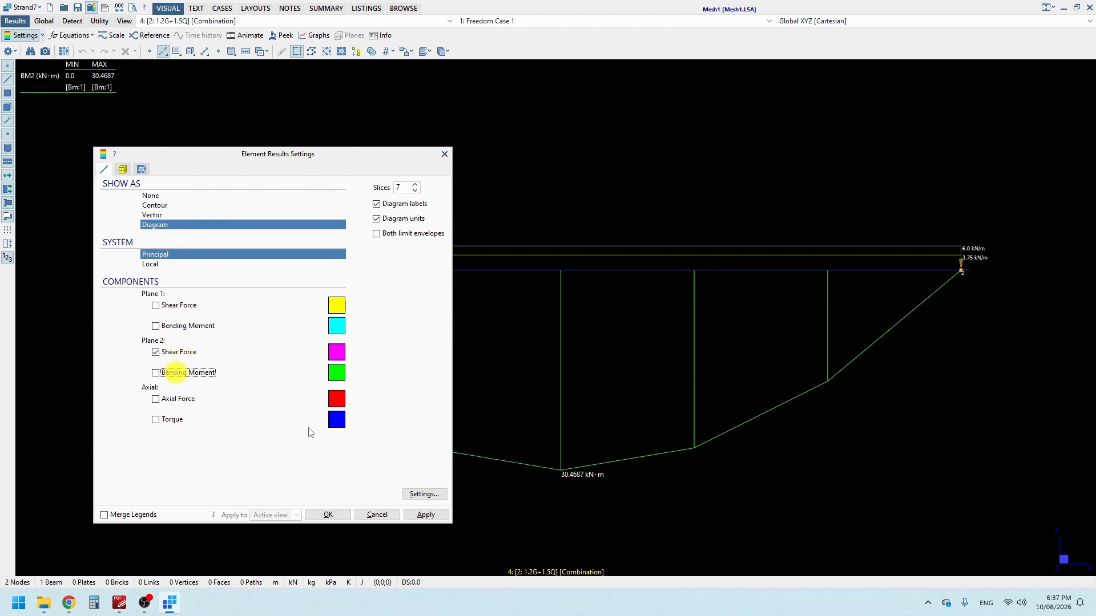
{"action": "left_click", "coordinate": [418, 515]}
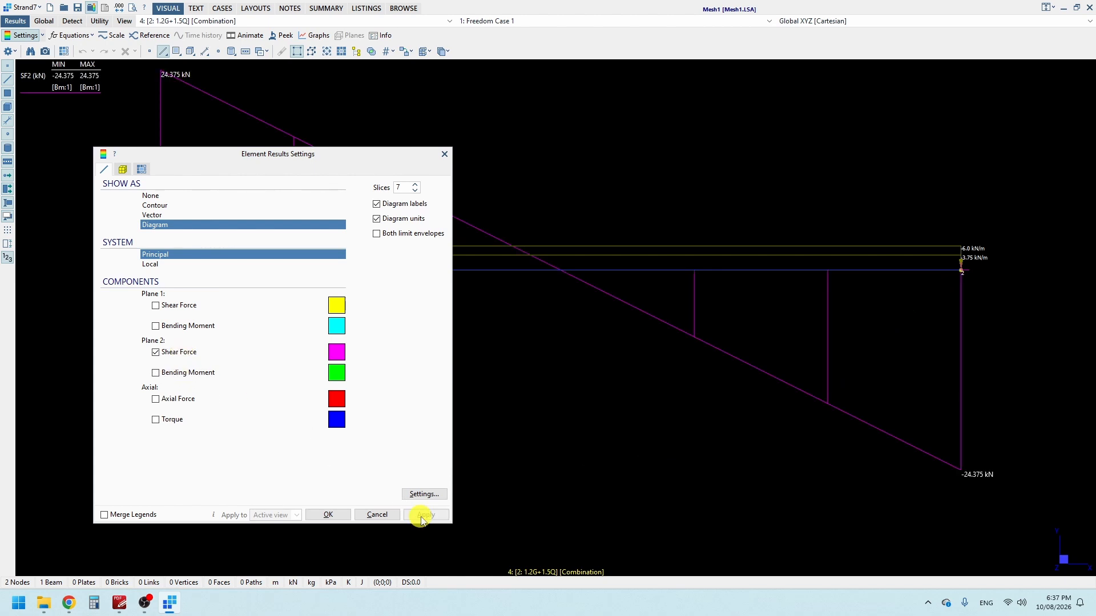
{"action": "left_click", "coordinate": [442, 157]}
Step: Compare the shear force diagrams for the 1.35G and 1.2G+1.5Q combination result cases
{"action": "middle_click_drag", "start_coordinate": [384, 161], "coordinate": [354, 213]}
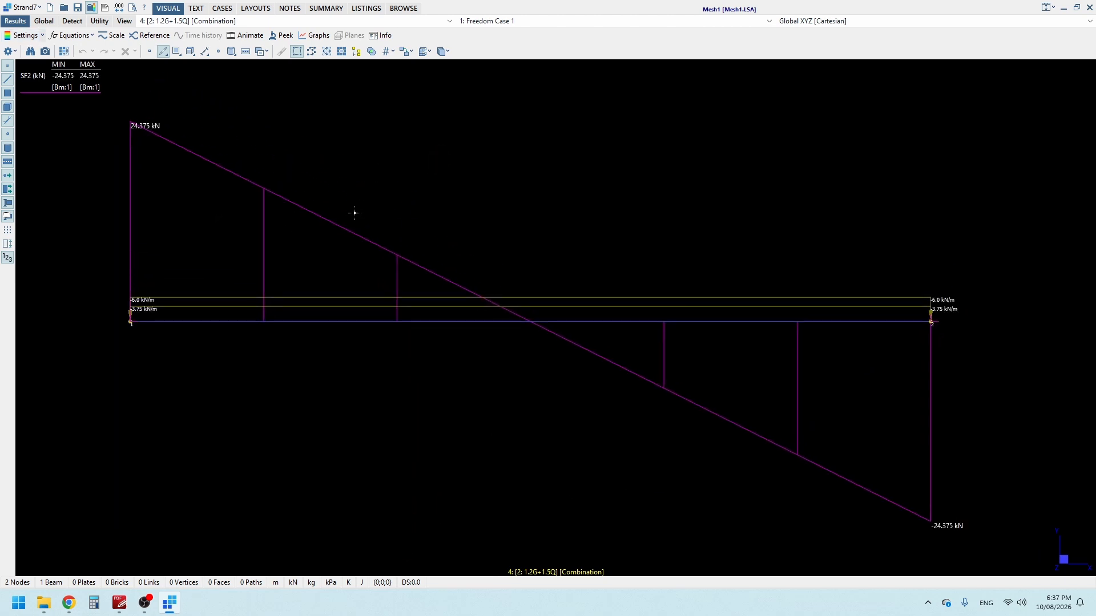
{"action": "middle_click_drag", "start_coordinate": [547, 269], "coordinate": [567, 251]}
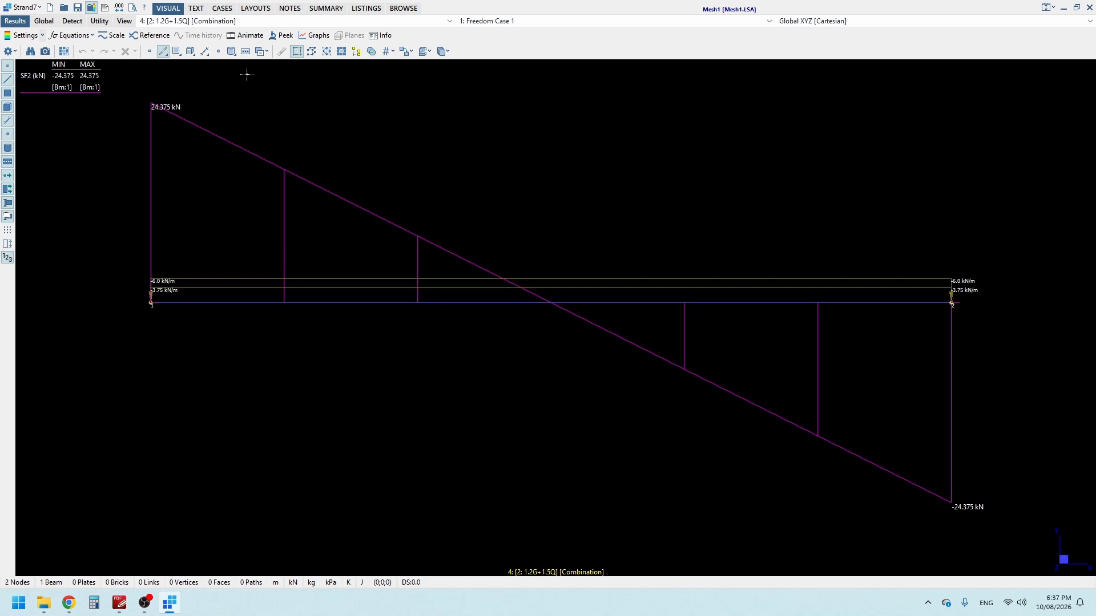
{"action": "left_click", "coordinate": [256, 23]}
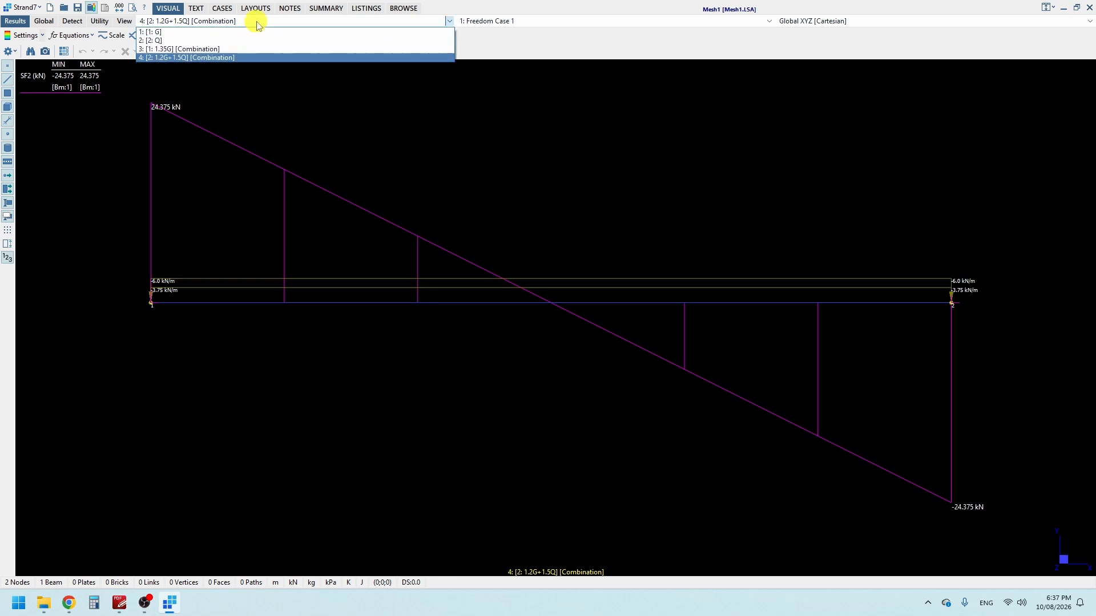
{"action": "left_click", "coordinate": [170, 50]}
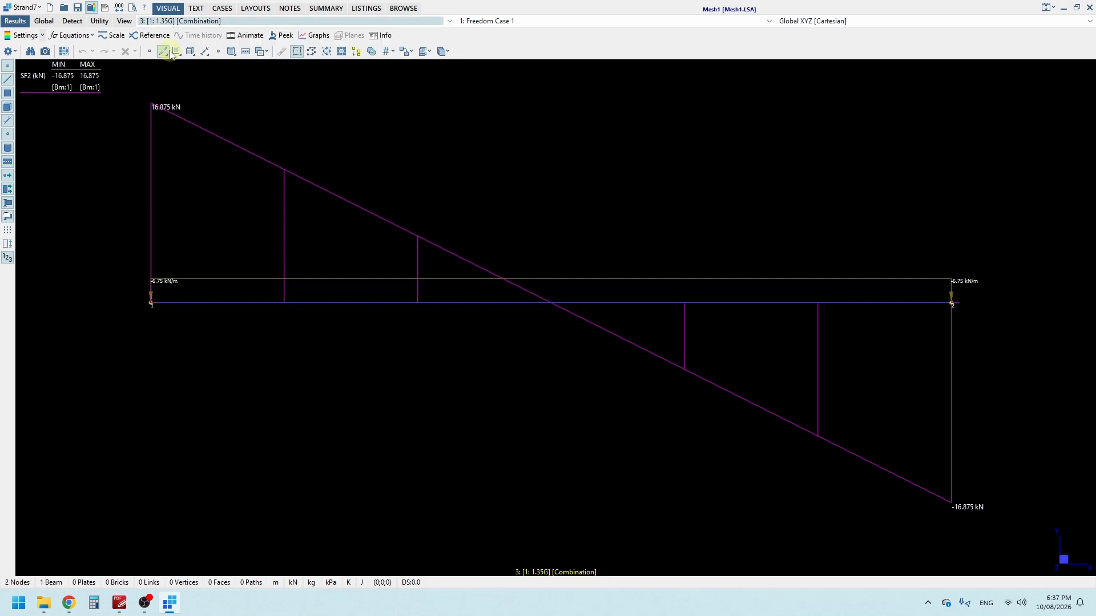
{"action": "left_click", "coordinate": [255, 21]}
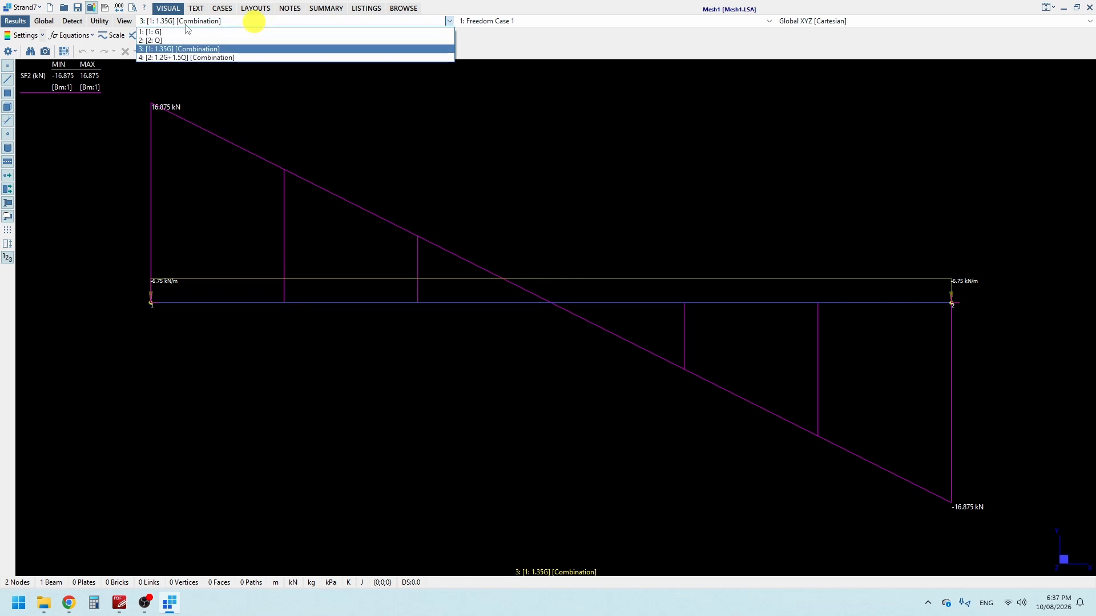
{"action": "left_click", "coordinate": [232, 31]}
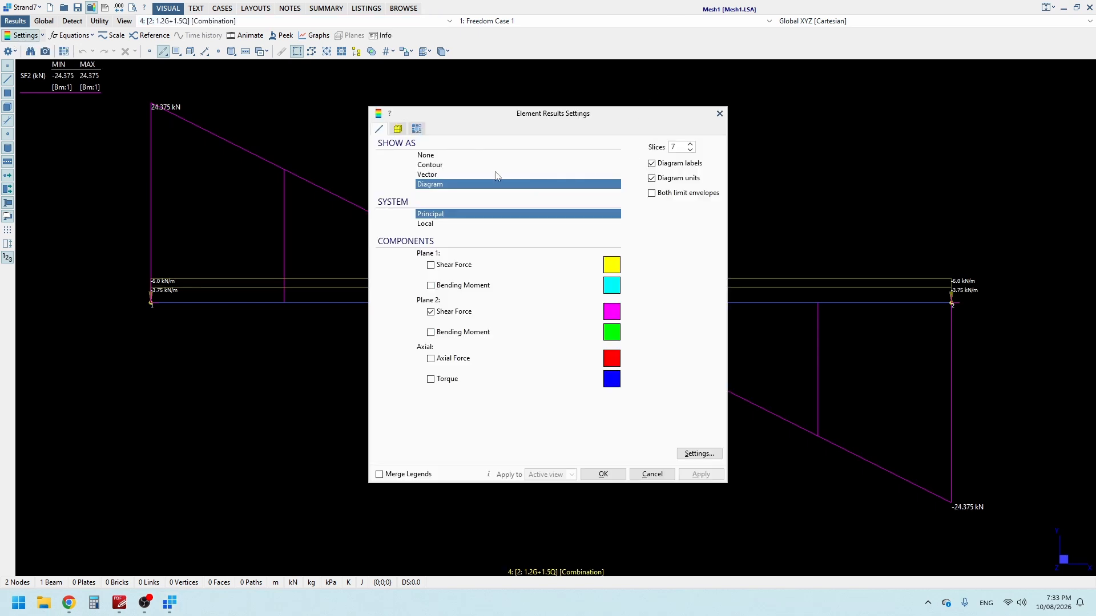
Step: Display beam results as a contour of D(Y) displacement
{"action": "left_click", "coordinate": [440, 166]}
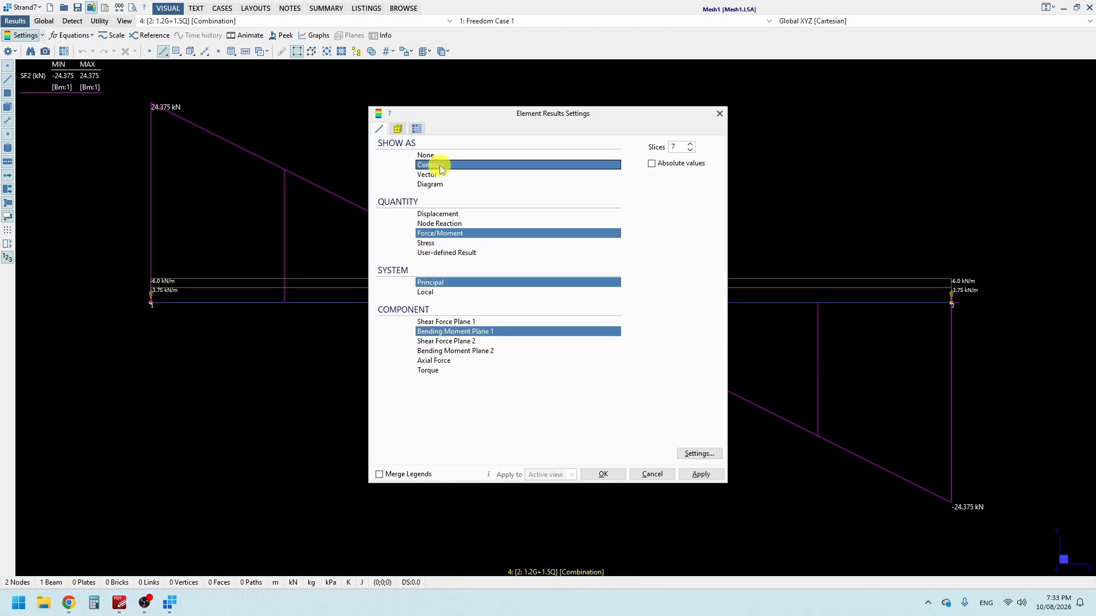
{"action": "left_click", "coordinate": [453, 214]}
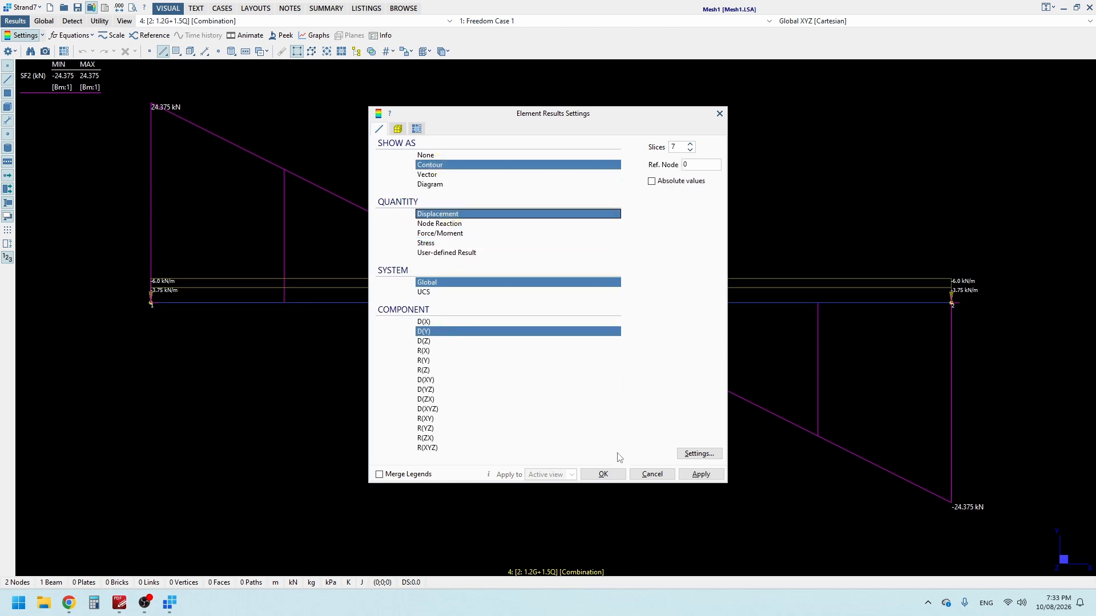
{"action": "left_click", "coordinate": [619, 474]}
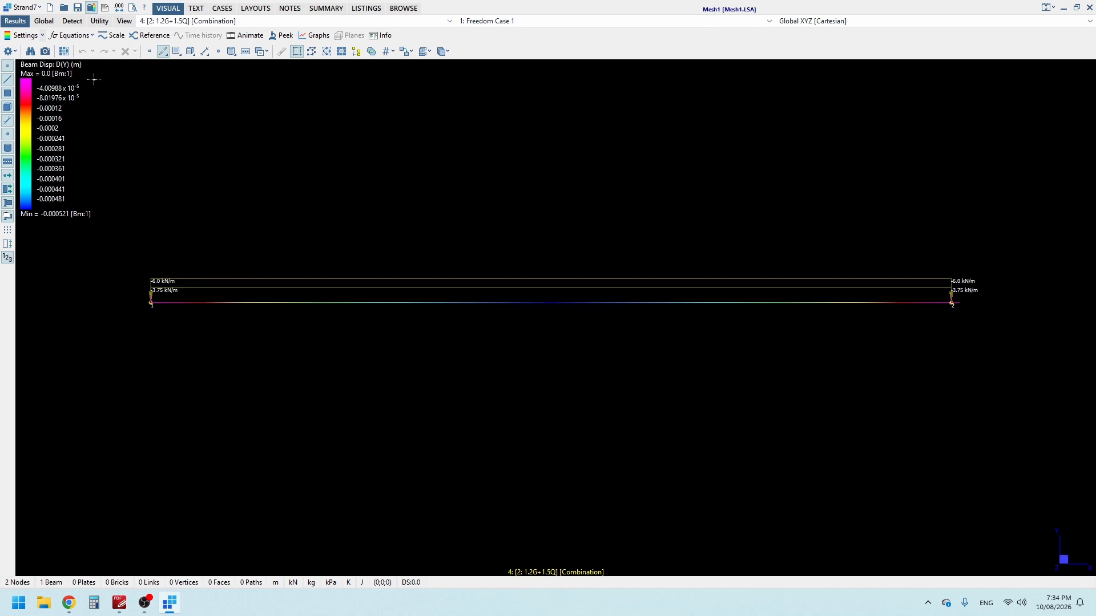
Step: Preview the deformed beam at 5% and 50% displacement scale, then reset the scale to 0
{"action": "left_click", "coordinate": [116, 36]}
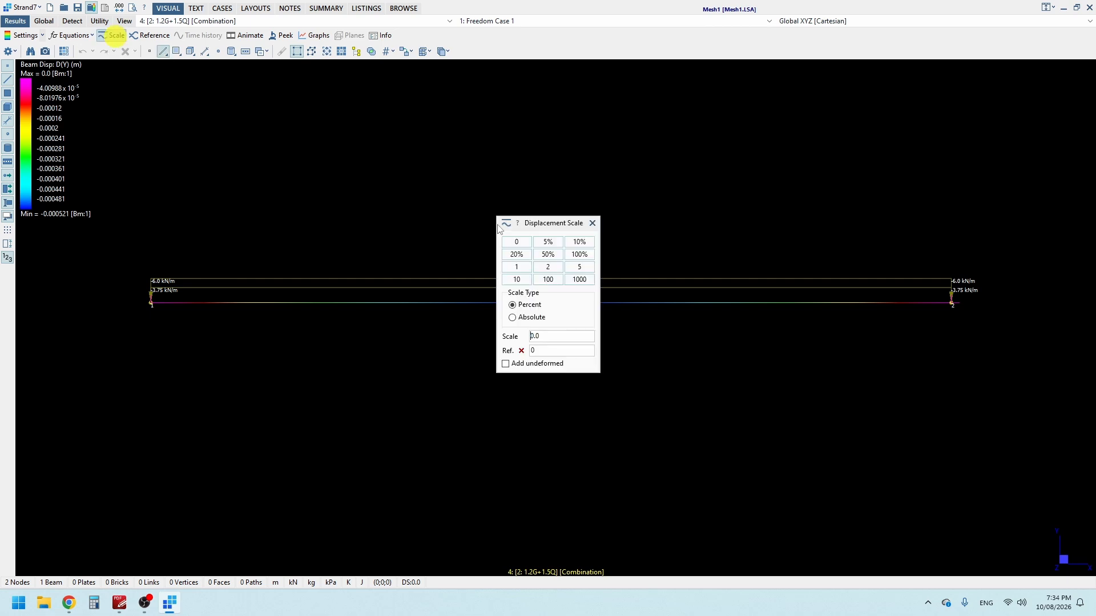
{"action": "left_click_drag", "start_coordinate": [547, 227], "coordinate": [575, 377]}
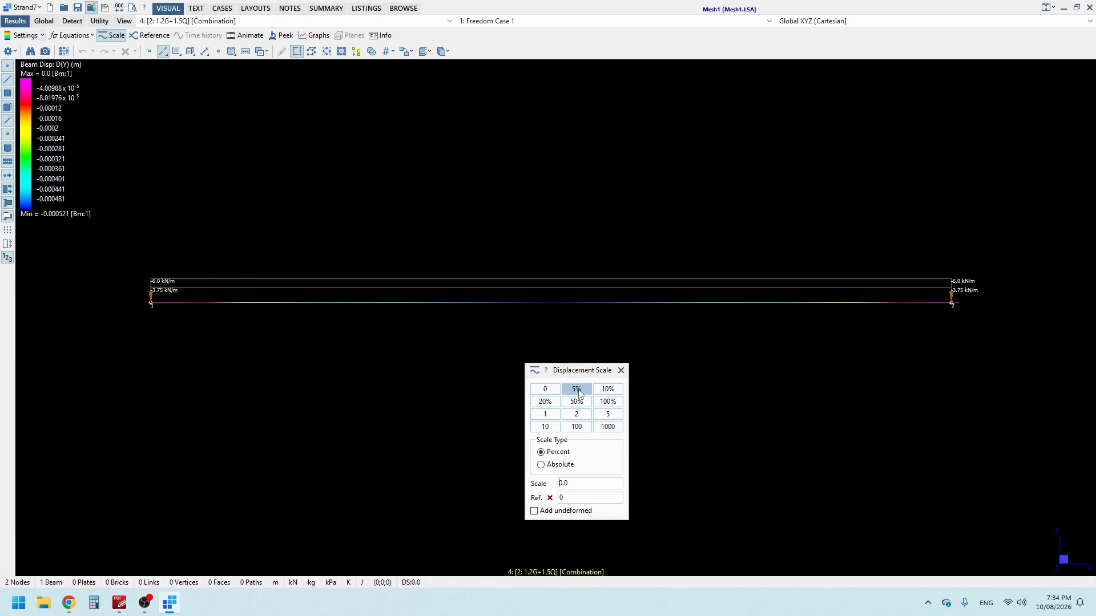
{"action": "left_click", "coordinate": [583, 394]}
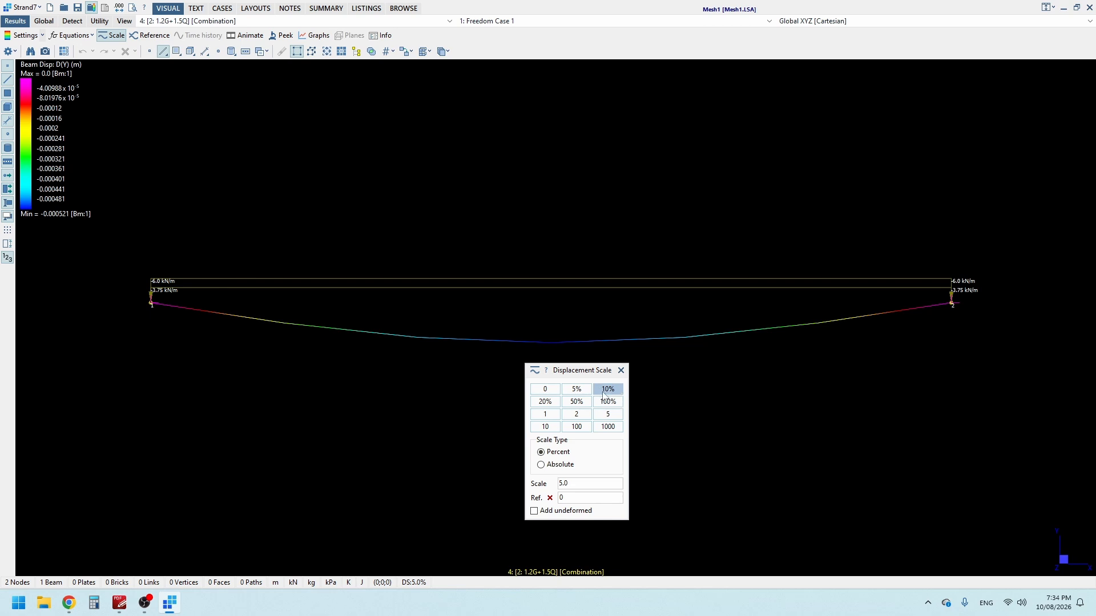
{"action": "left_click", "coordinate": [576, 402]}
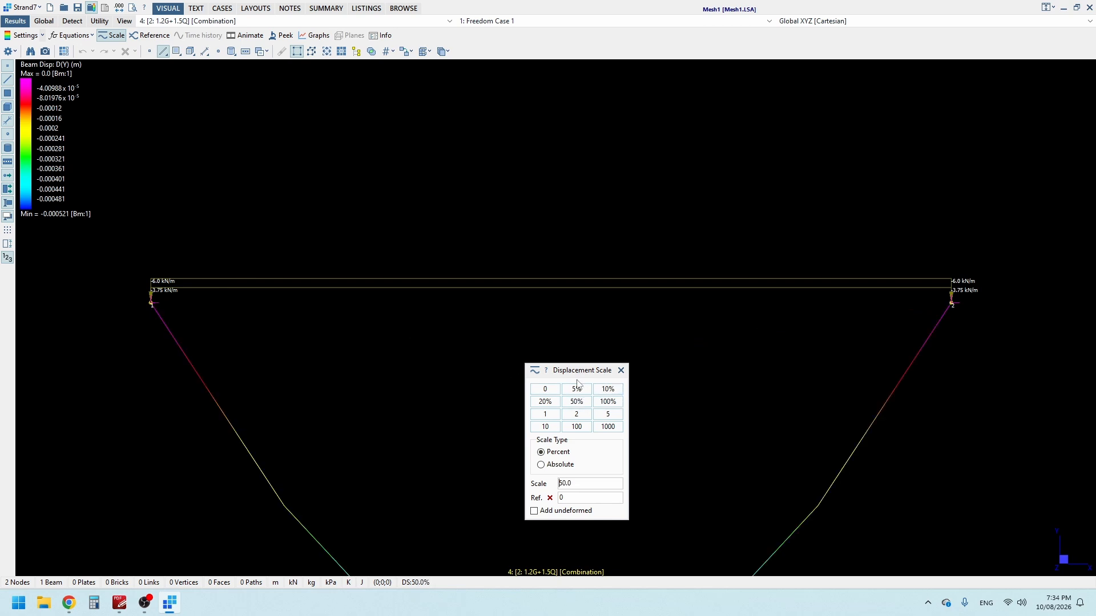
{"action": "left_click_drag", "start_coordinate": [578, 371], "coordinate": [993, 373]}
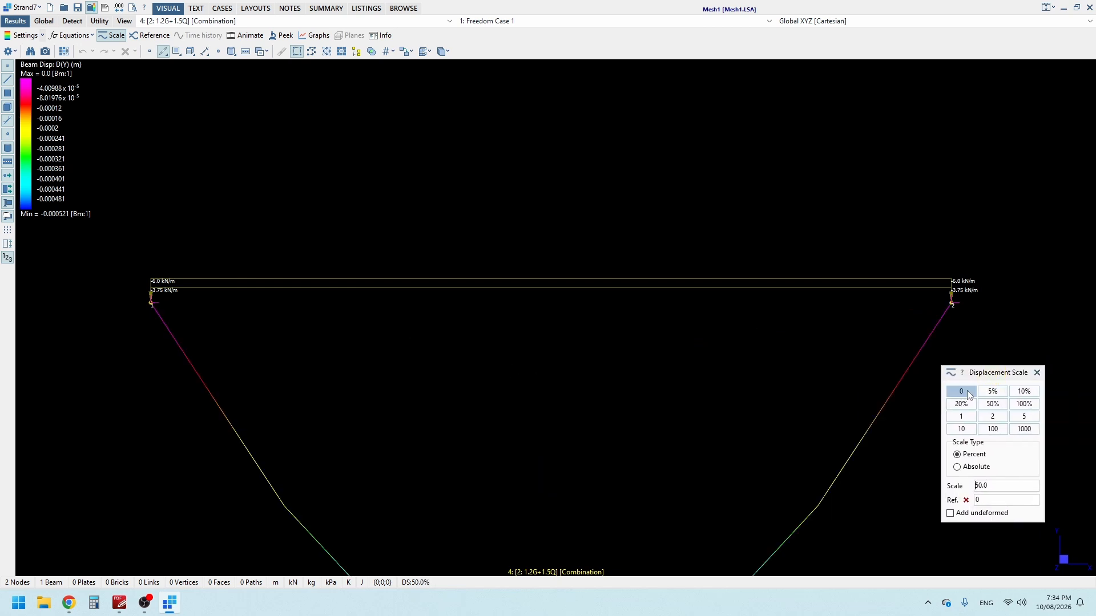
{"action": "left_click", "coordinate": [967, 391]}
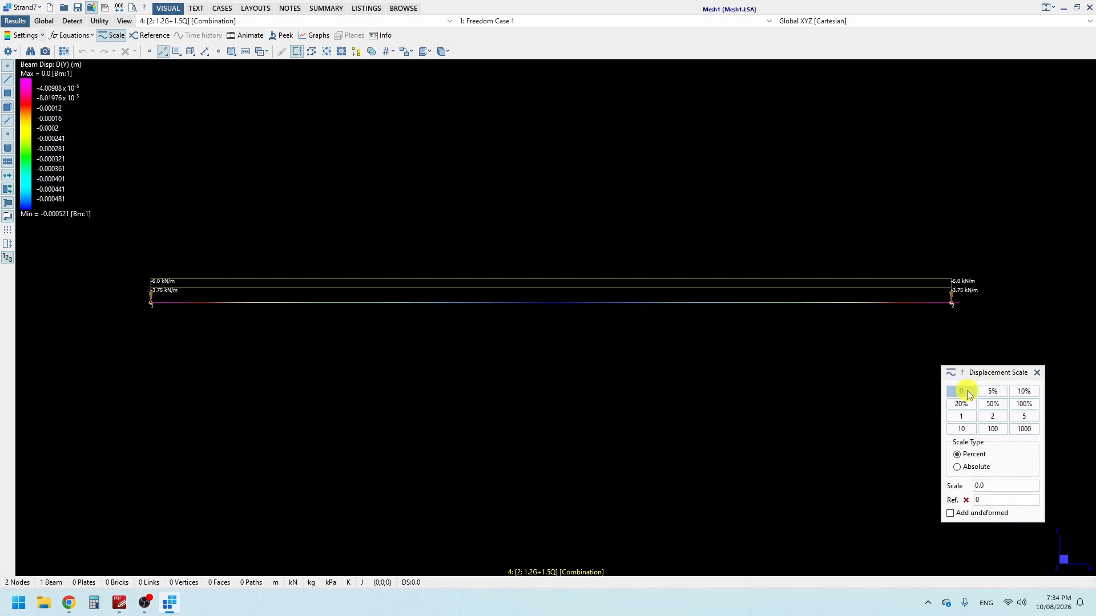
{"action": "left_click", "coordinate": [1036, 374]}
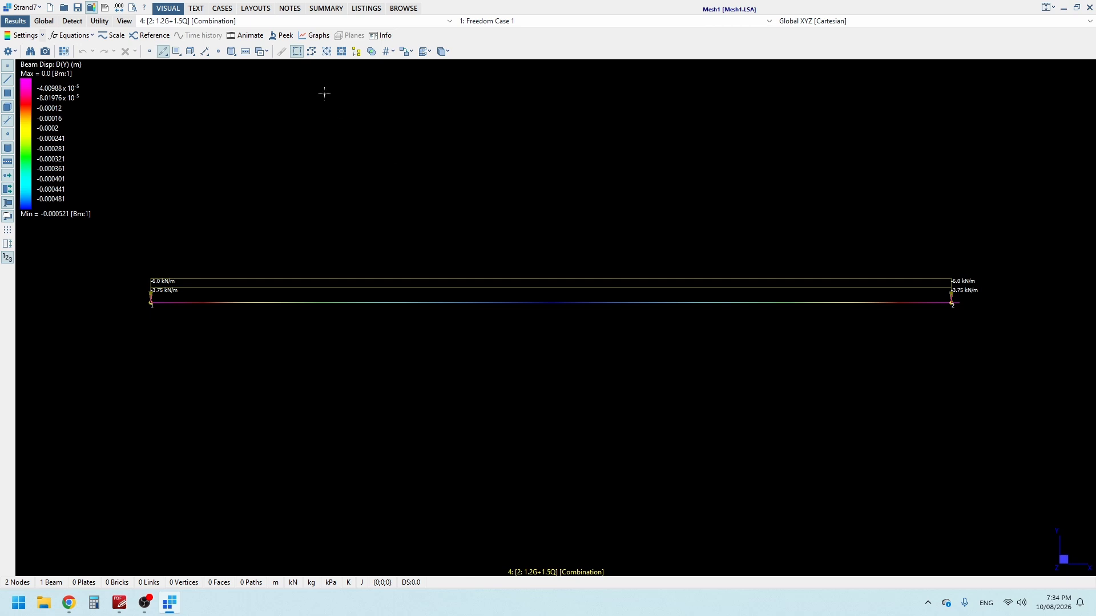
Step: Create a position graph named Deflection Dy along the beam from node 1 to node 2 for both combination cases
{"action": "left_click", "coordinate": [318, 36]}
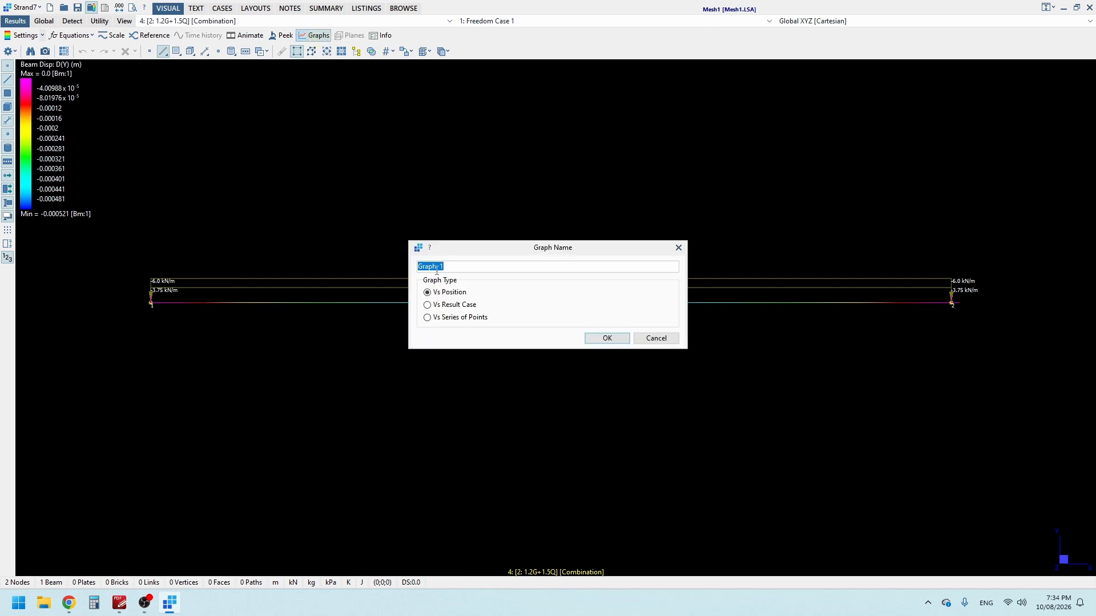
{"action": "type", "text": "Deflection Dy"}
{"action": "left_click", "coordinate": [595, 341]}
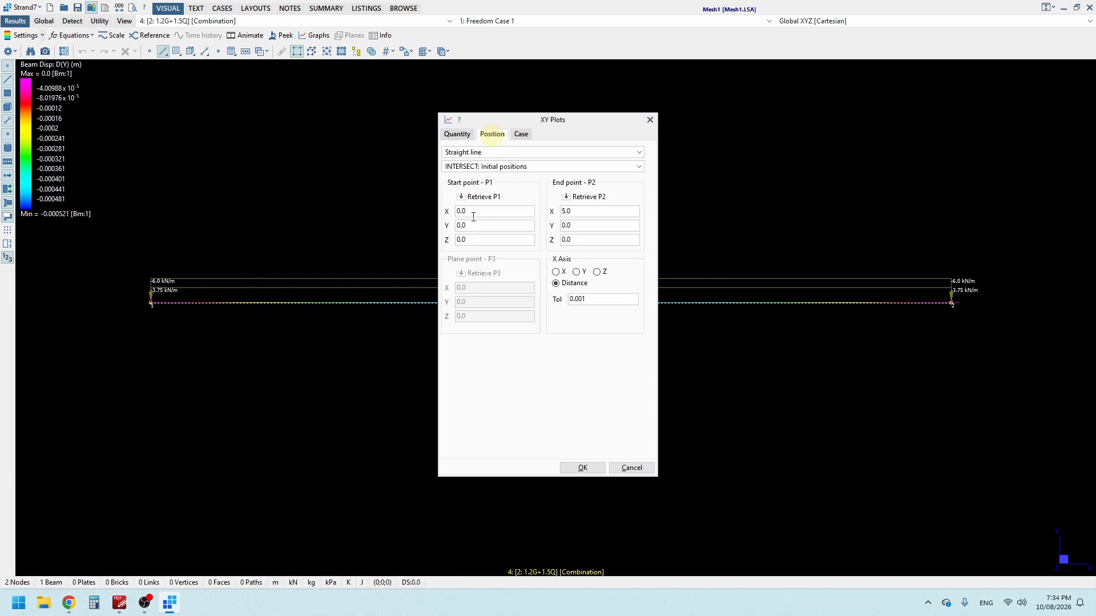
{"action": "left_click", "coordinate": [498, 201]}
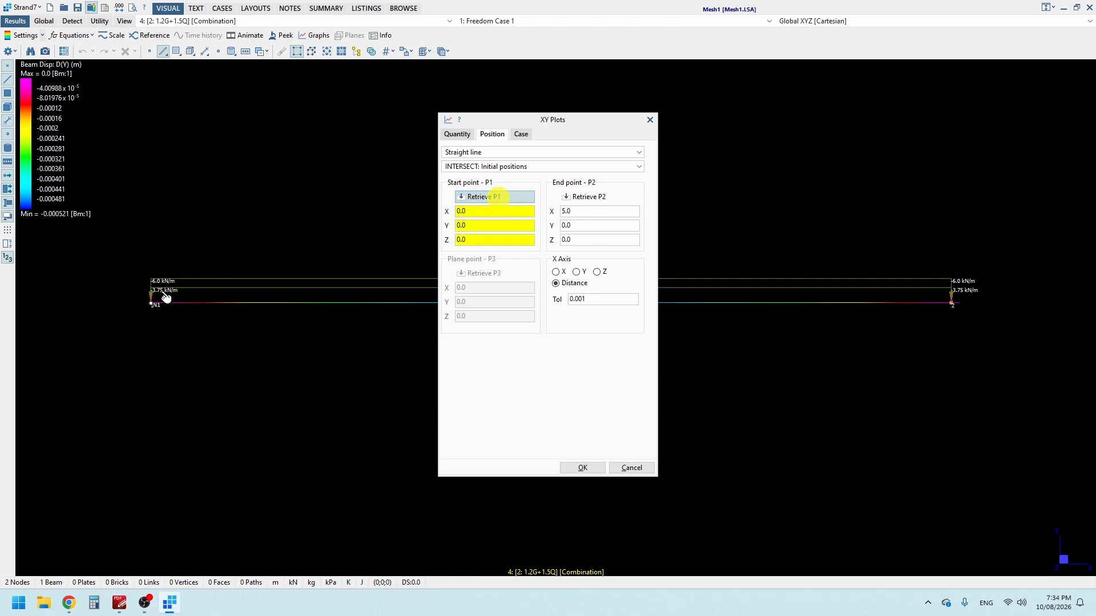
{"action": "left_click", "coordinate": [152, 304]}
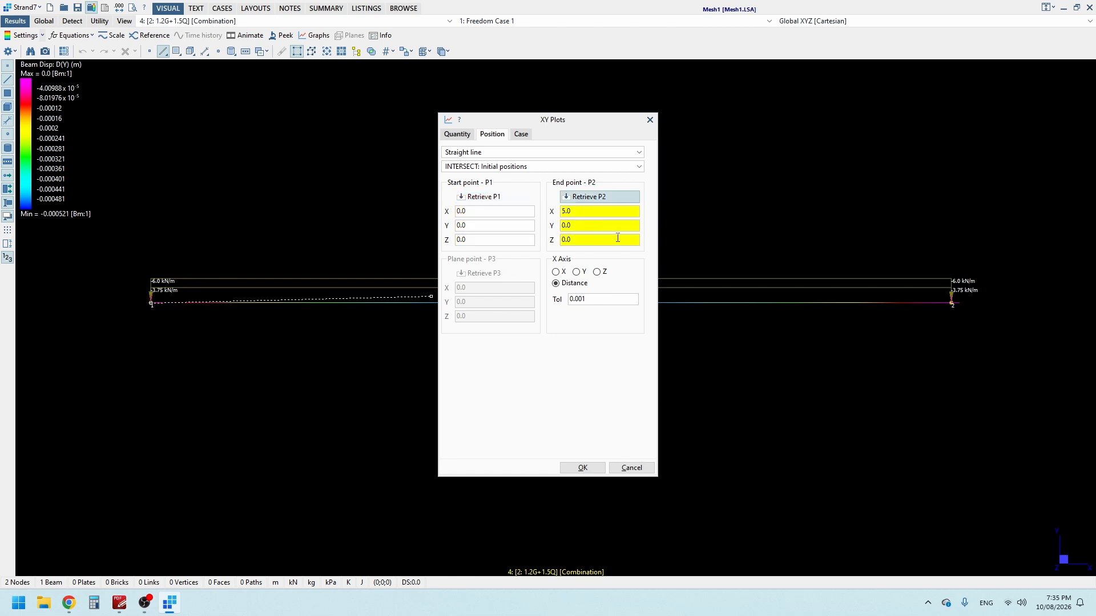
{"action": "left_click", "coordinate": [952, 305]}
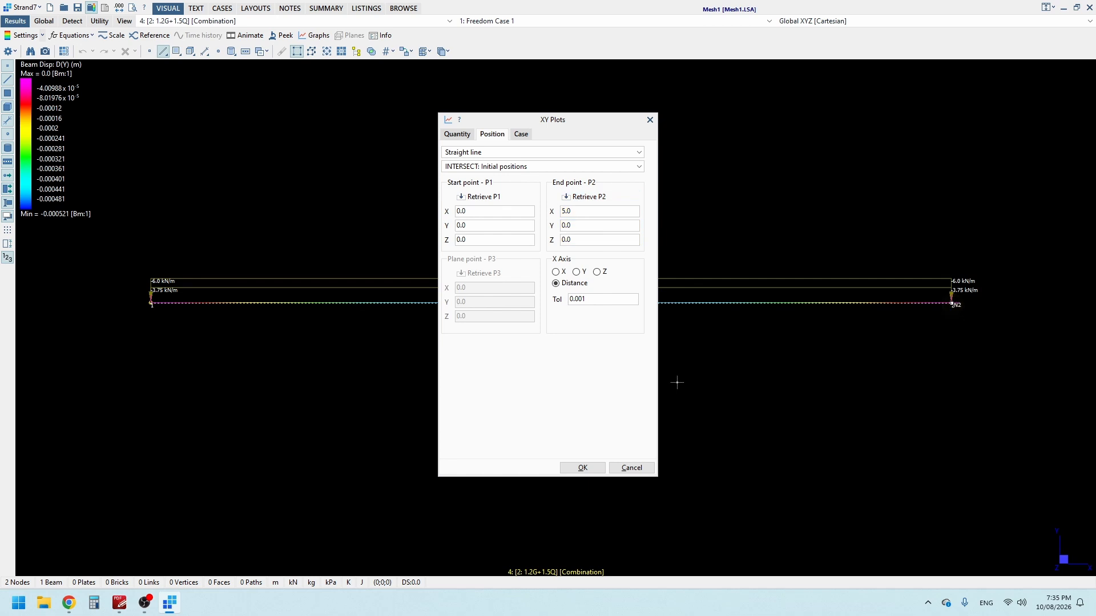
{"action": "left_click", "coordinate": [522, 137]}
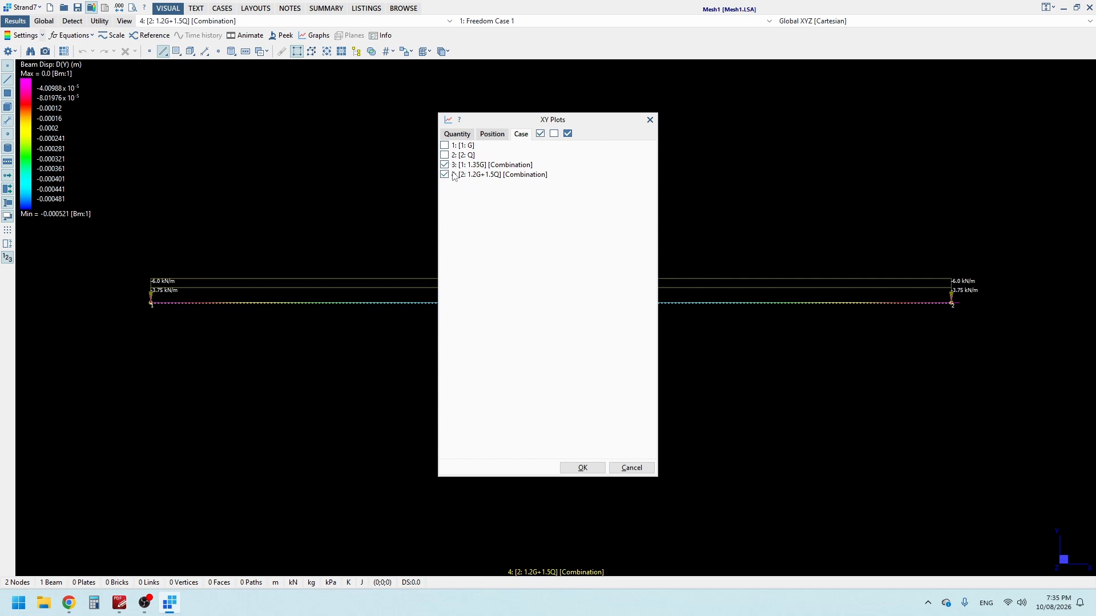
{"action": "left_click", "coordinate": [593, 471]}
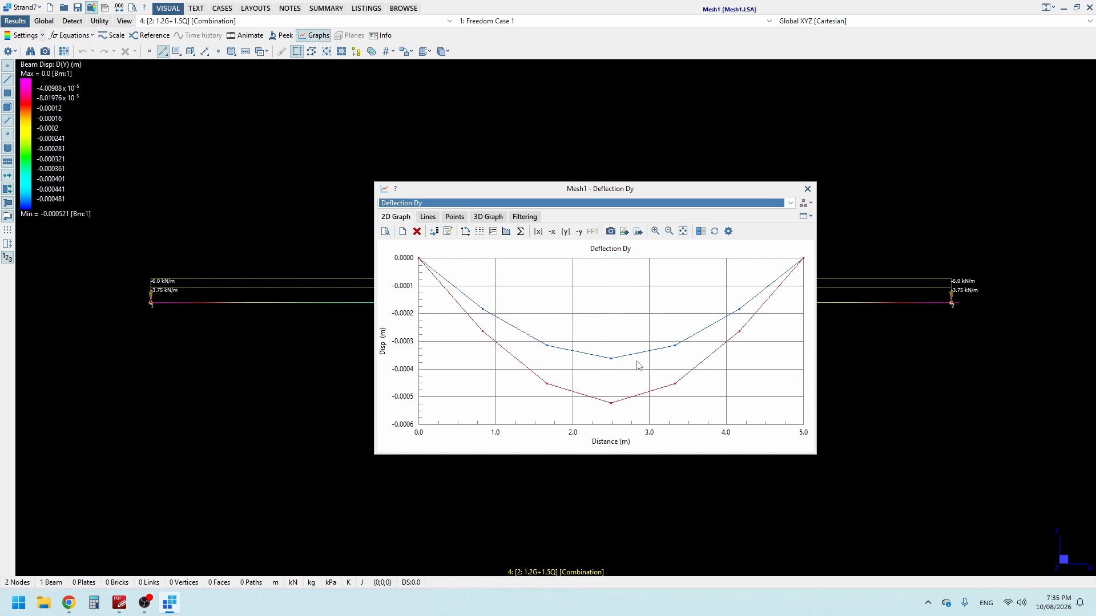
Step: Examine the deflection graph curves and close the graph window
{"action": "mouse_move", "coordinate": [612, 357]}
{"action": "mouse_move", "coordinate": [610, 404]}
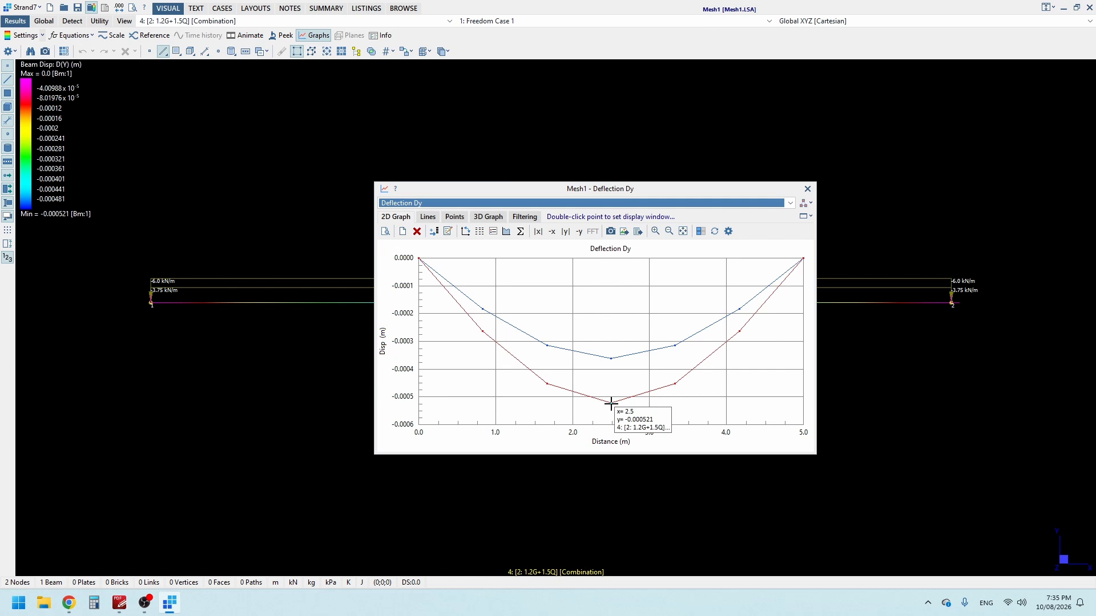
{"action": "left_click", "coordinate": [808, 190]}
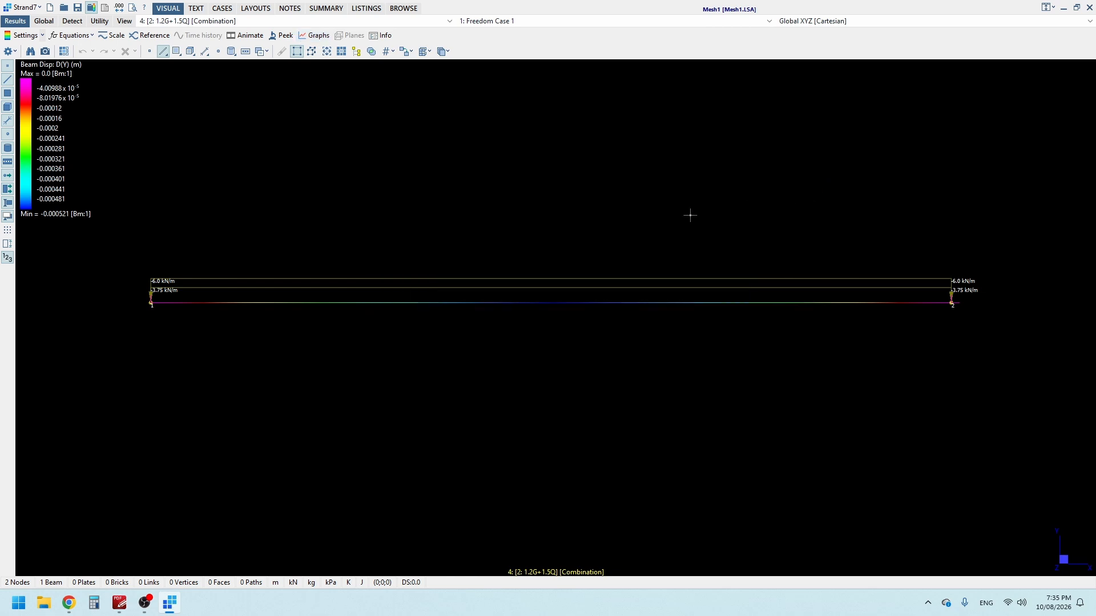